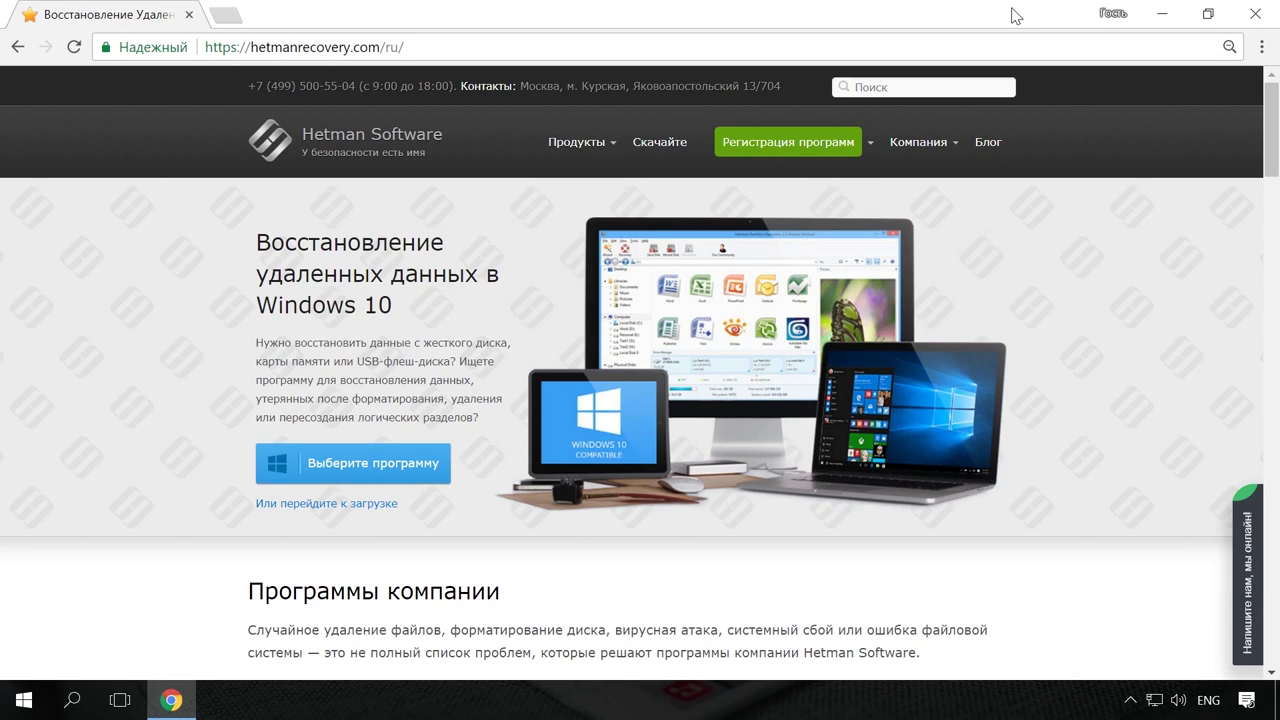
# Open the Partition Recovery product page on the Hetman Software site and look through its description.
pyautogui.moveTo(614, 150)
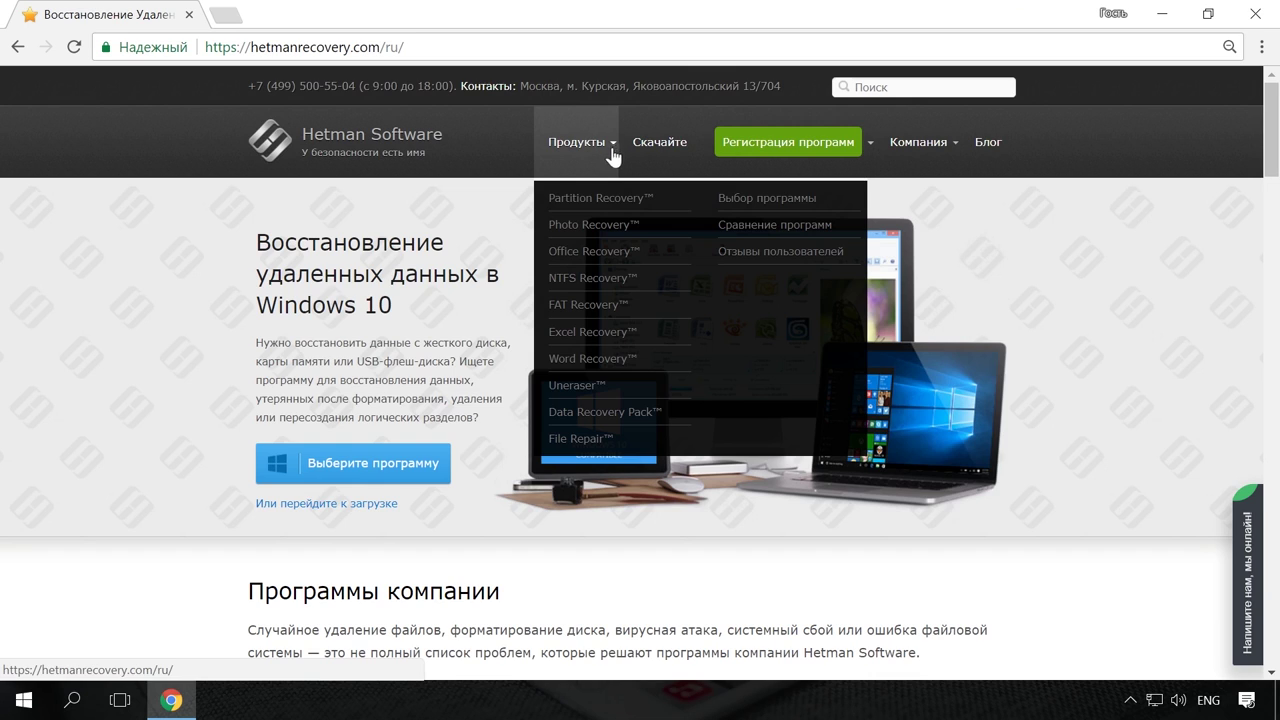
pyautogui.click(627, 200)
pyautogui.scroll(-1, 634, 220)
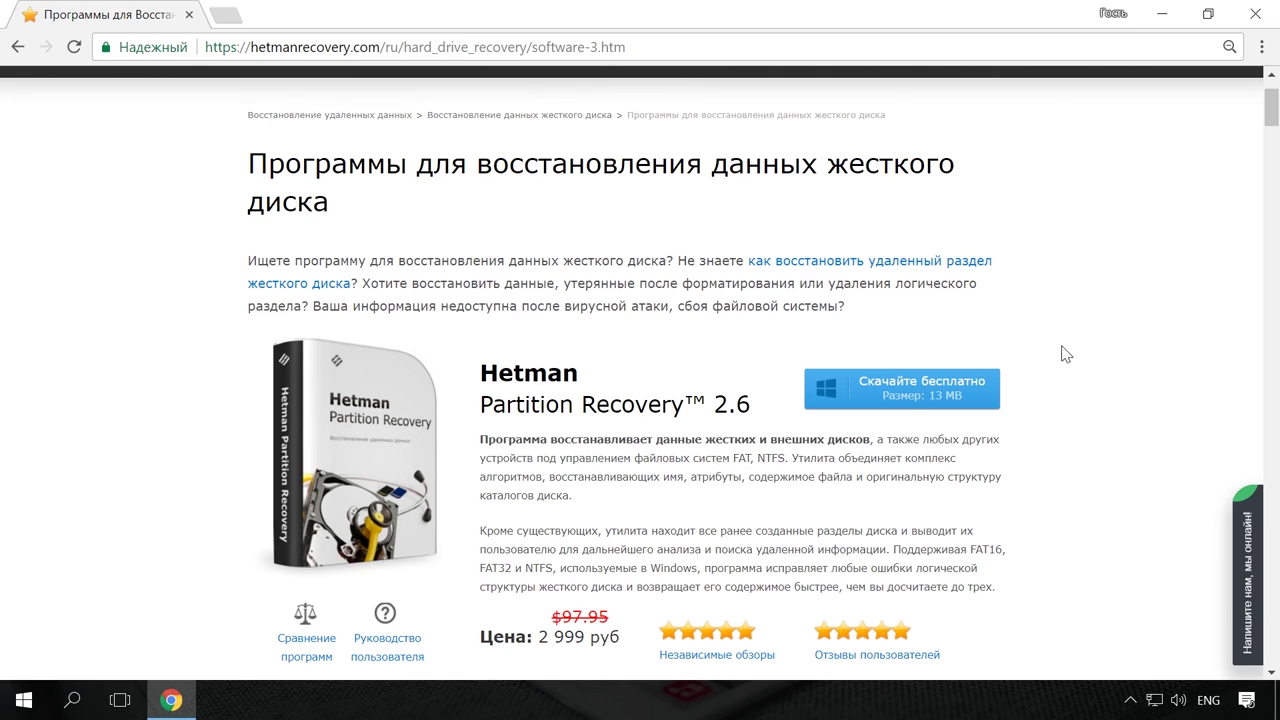
pyautogui.scroll(2, 1063, 354)
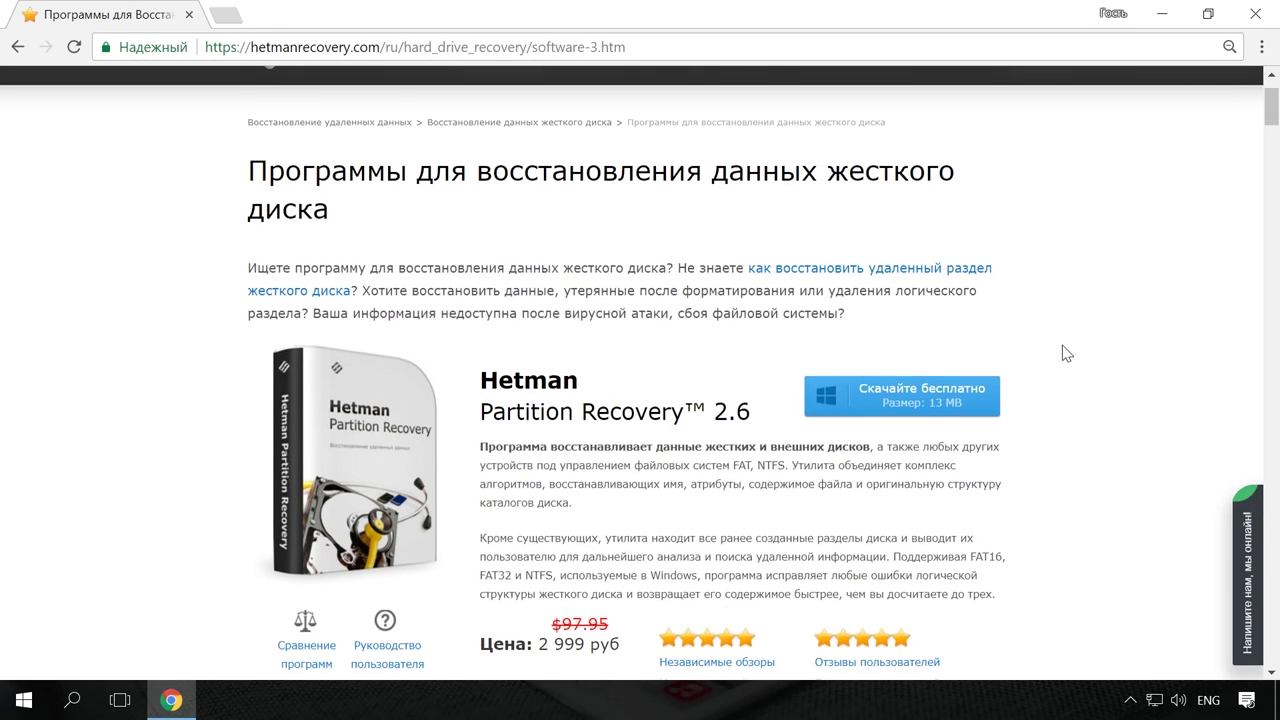
# Open the site's blog and look through the article on quickly finding files on a Windows computer.
pyautogui.click(997, 143)
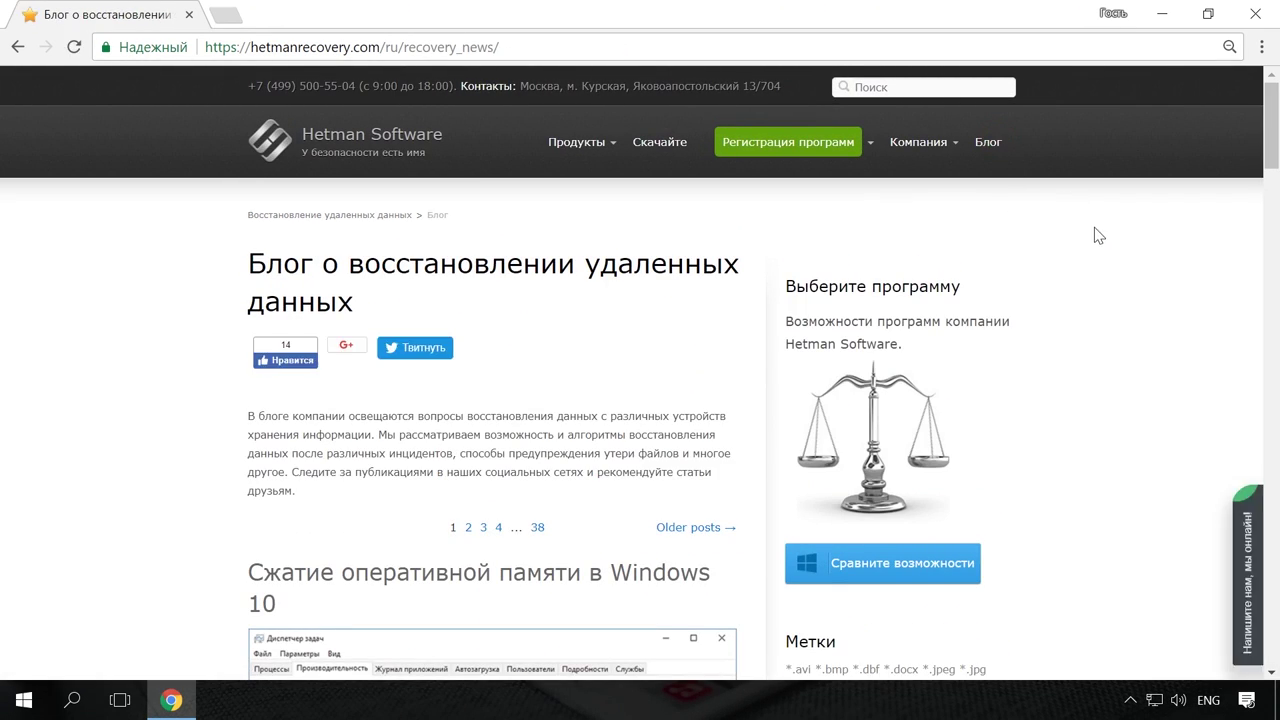
pyautogui.scroll(-8, 1094, 262)
pyautogui.scroll(-8, 1100, 268)
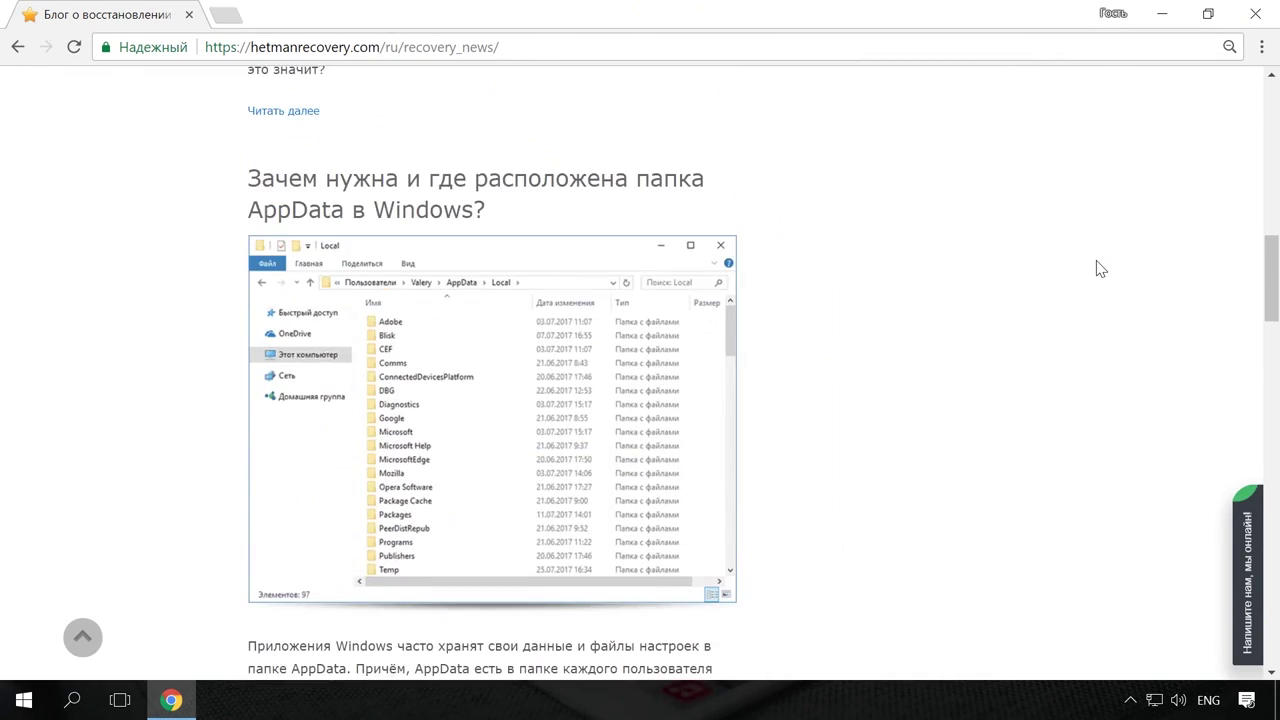
pyautogui.click(688, 328)
pyautogui.scroll(-6, 740, 322)
pyautogui.scroll(6, 743, 322)
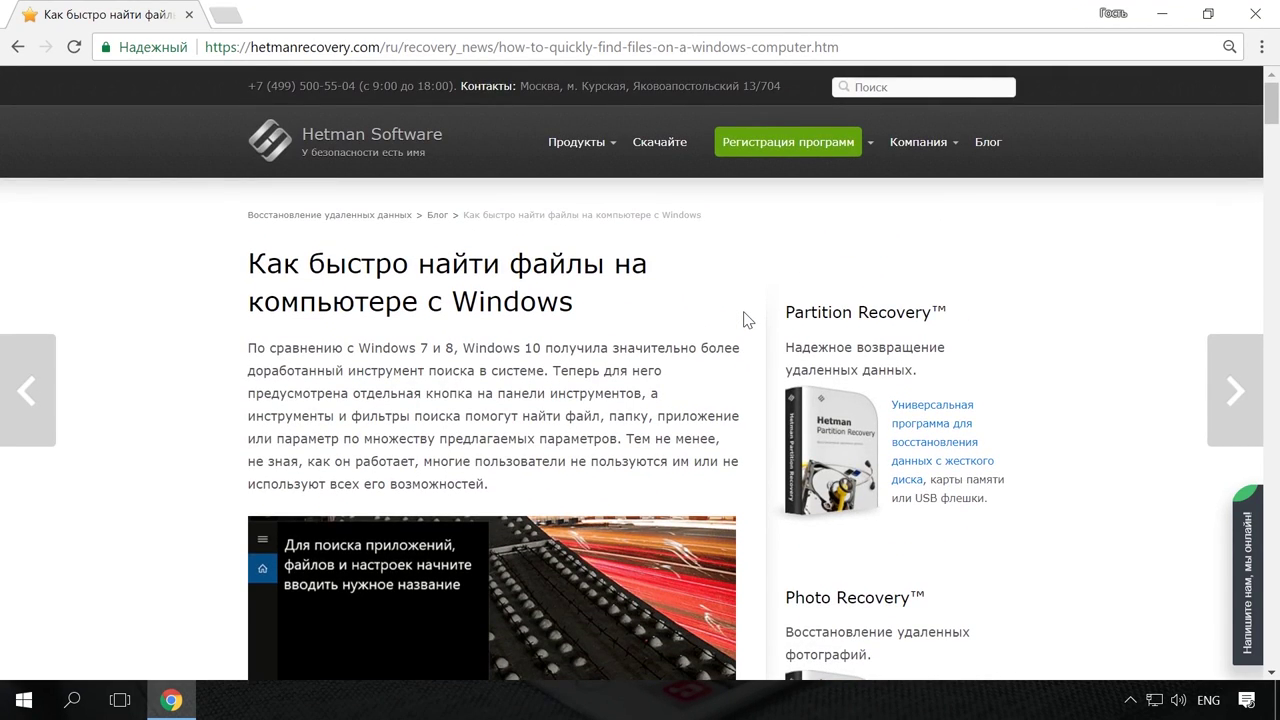
# Open the website's online support chat.
pyautogui.click(1242, 562)
pyautogui.click(1104, 637)
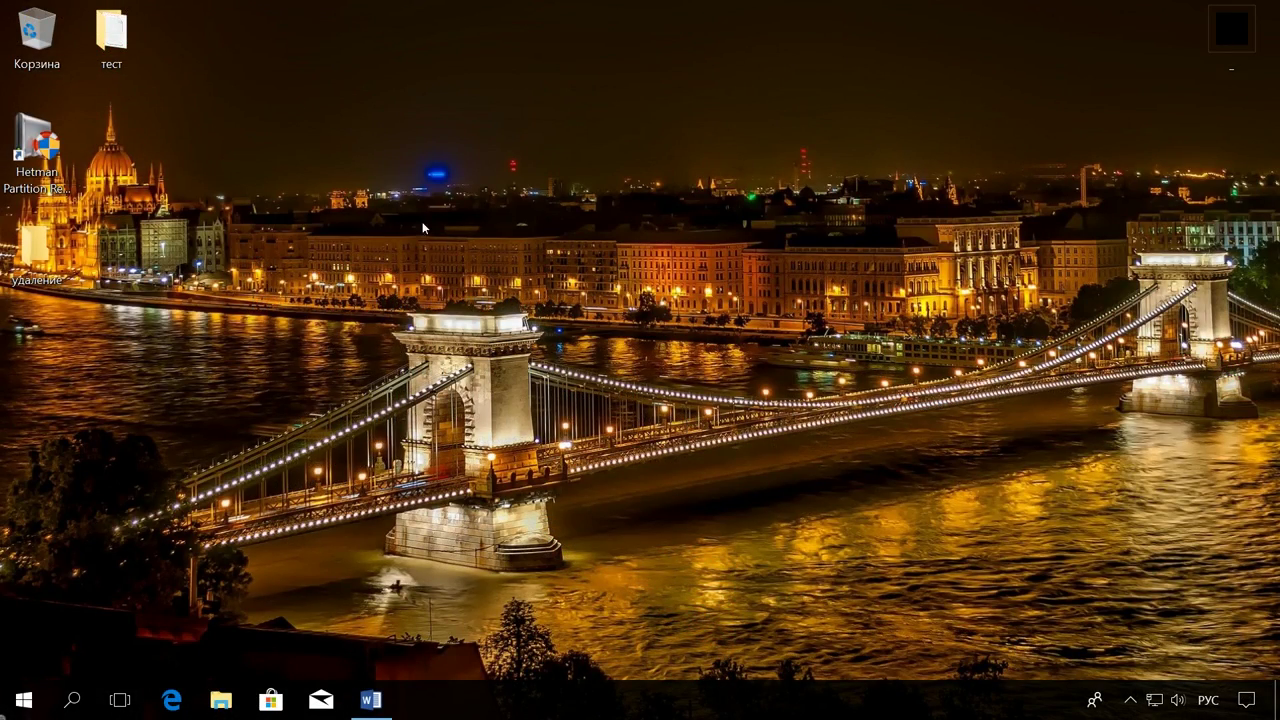
# Delete the "тест" folder from the desktop and undo the deletion.
pyautogui.rightClick(121, 50)
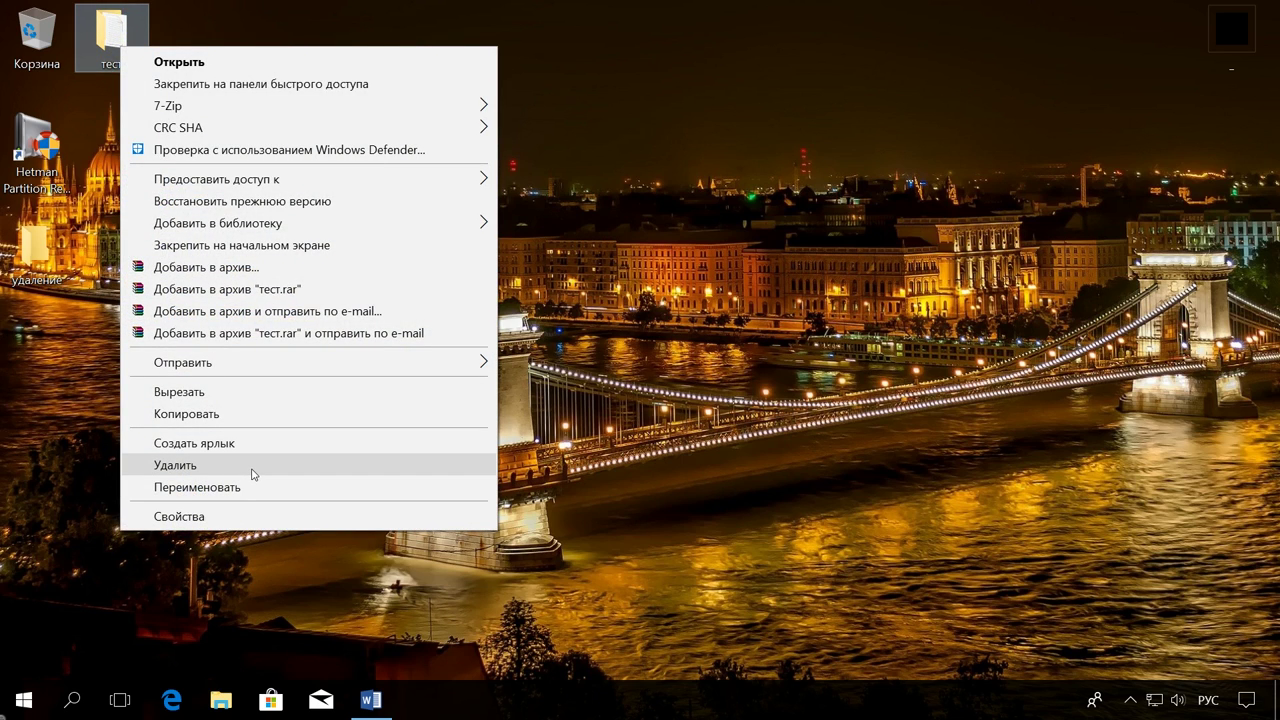
pyautogui.click(252, 473)
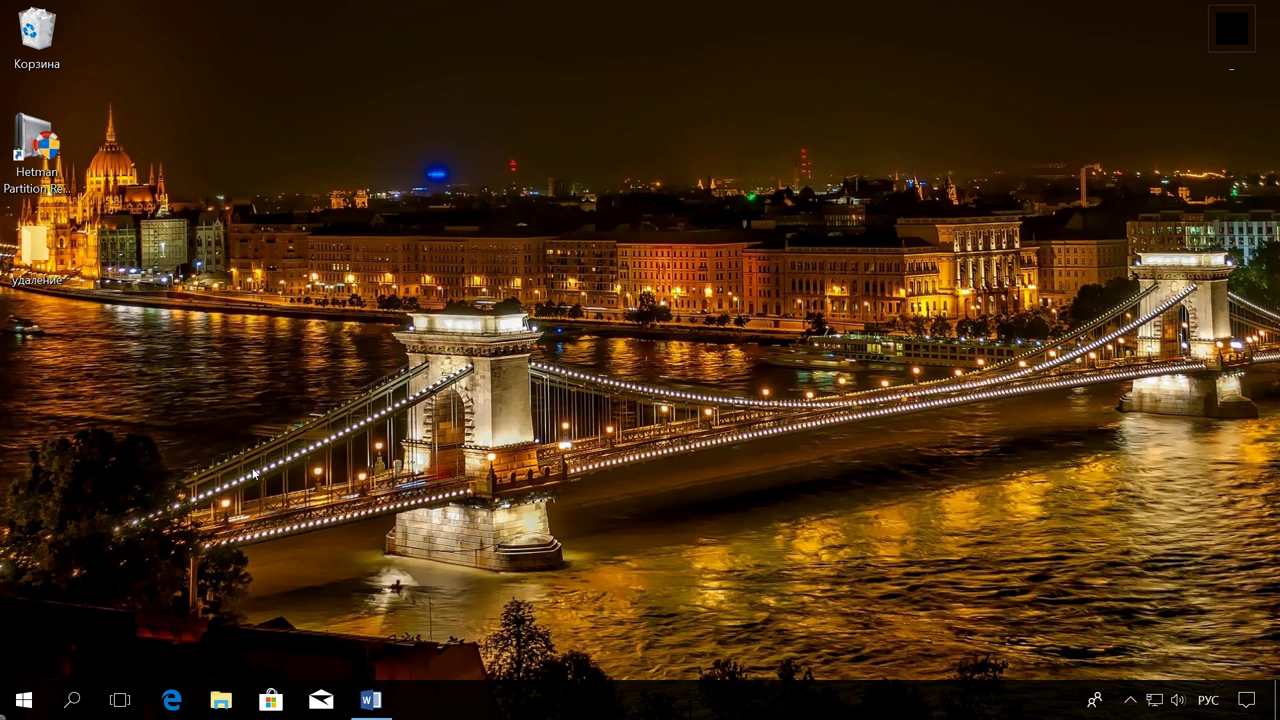
pyautogui.rightClick(140, 84)
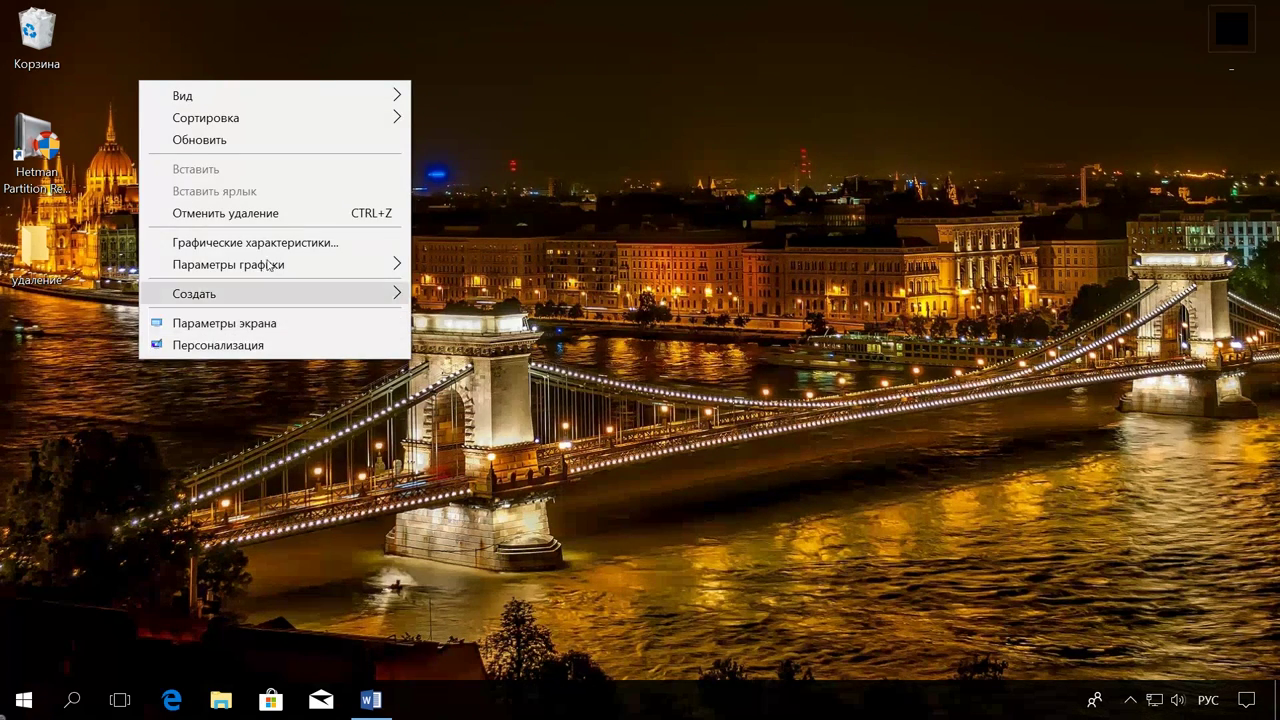
pyautogui.click(303, 210)
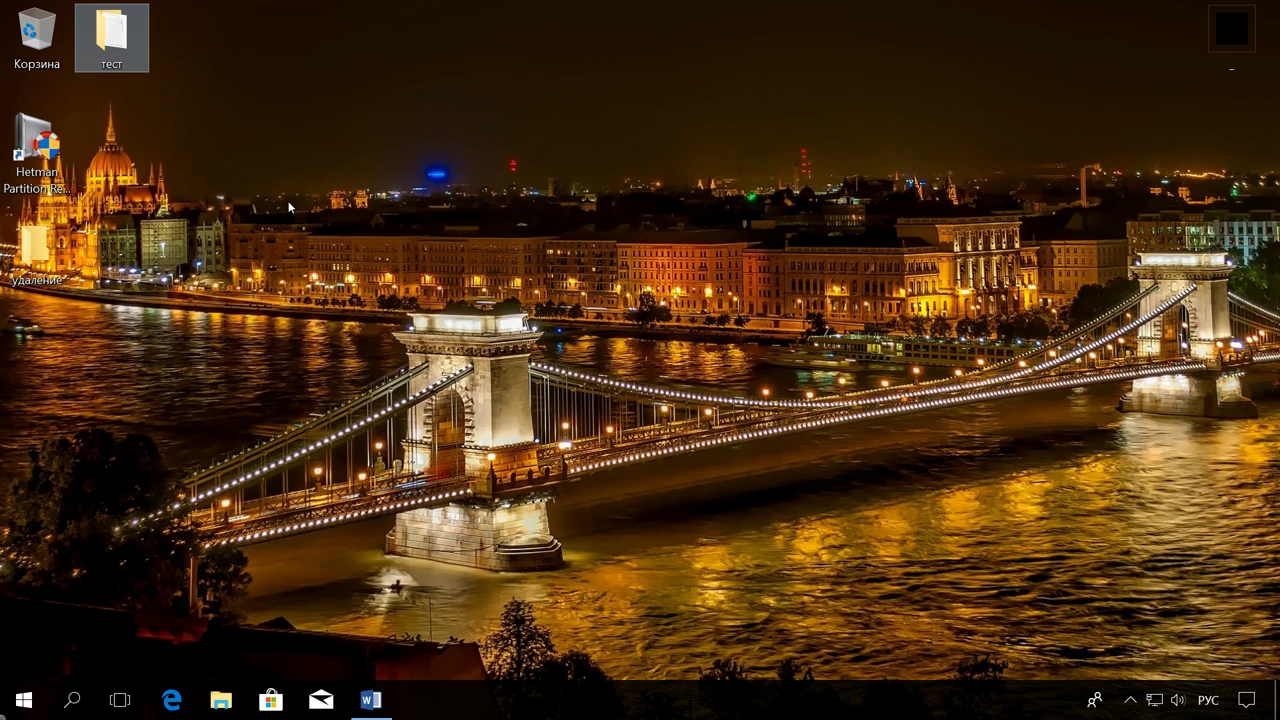
# Delete the "тест" folder from the desktop and check the Recycle Bin's contents for it.
pyautogui.press('Delete')
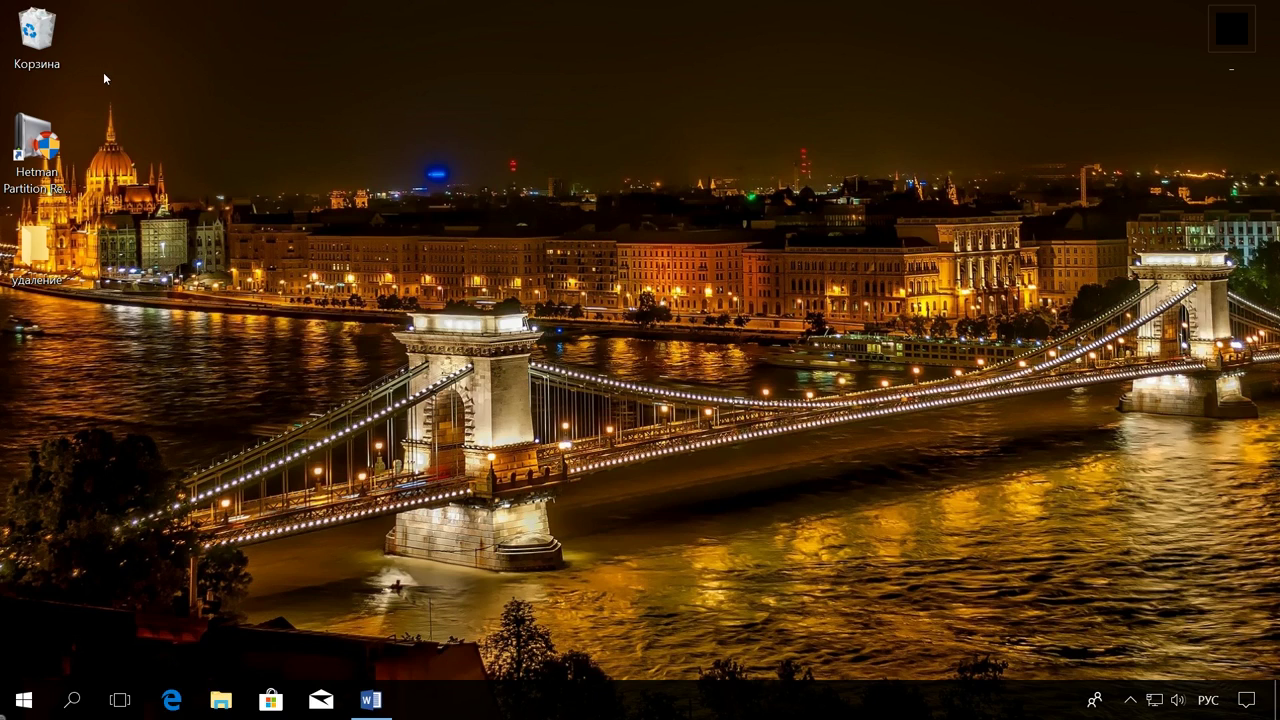
pyautogui.doubleClick(45, 50)
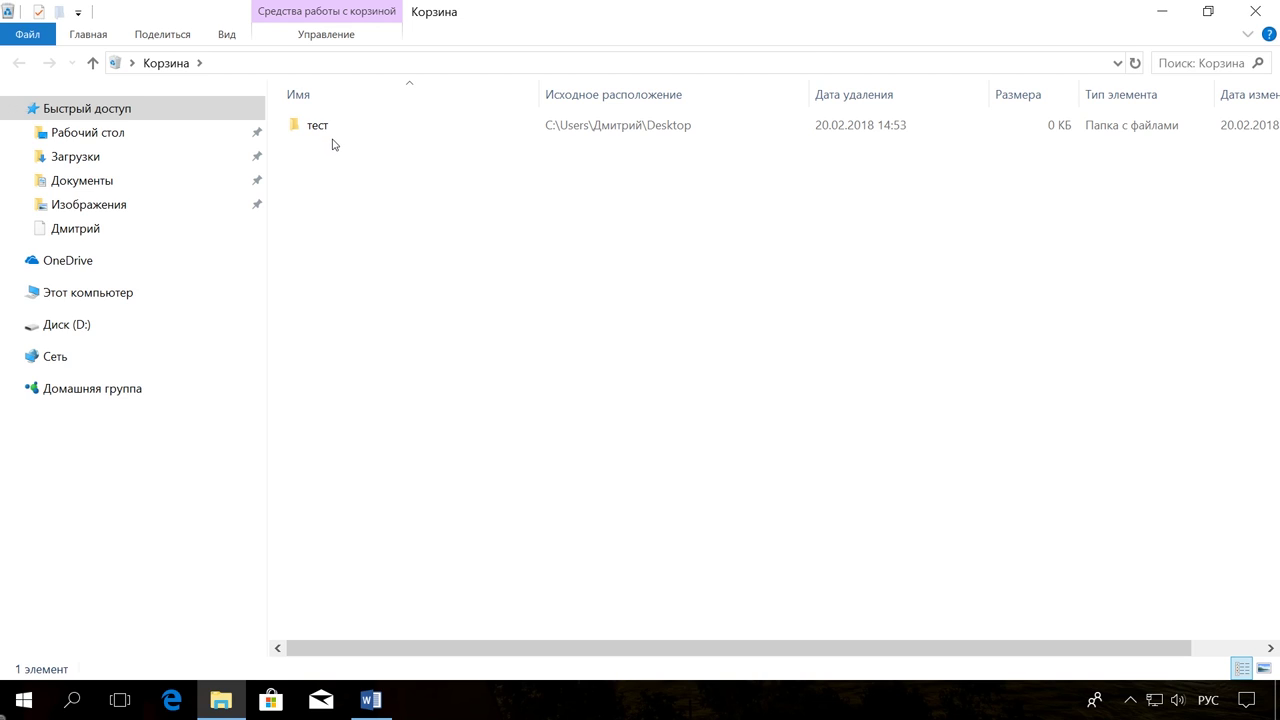
pyautogui.click(1255, 11)
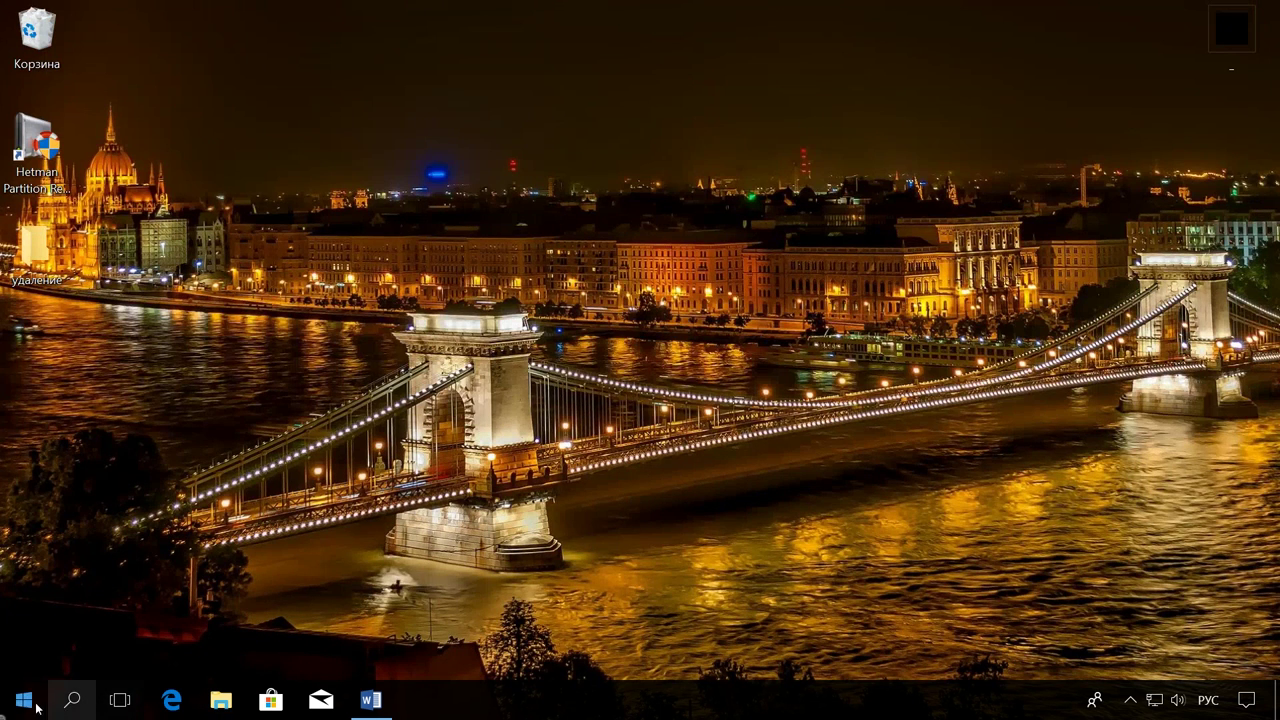
# Check in the Windows personalization theme settings whether the Recycle Bin desktop icon is enabled, and close the settings.
pyautogui.click(24, 700)
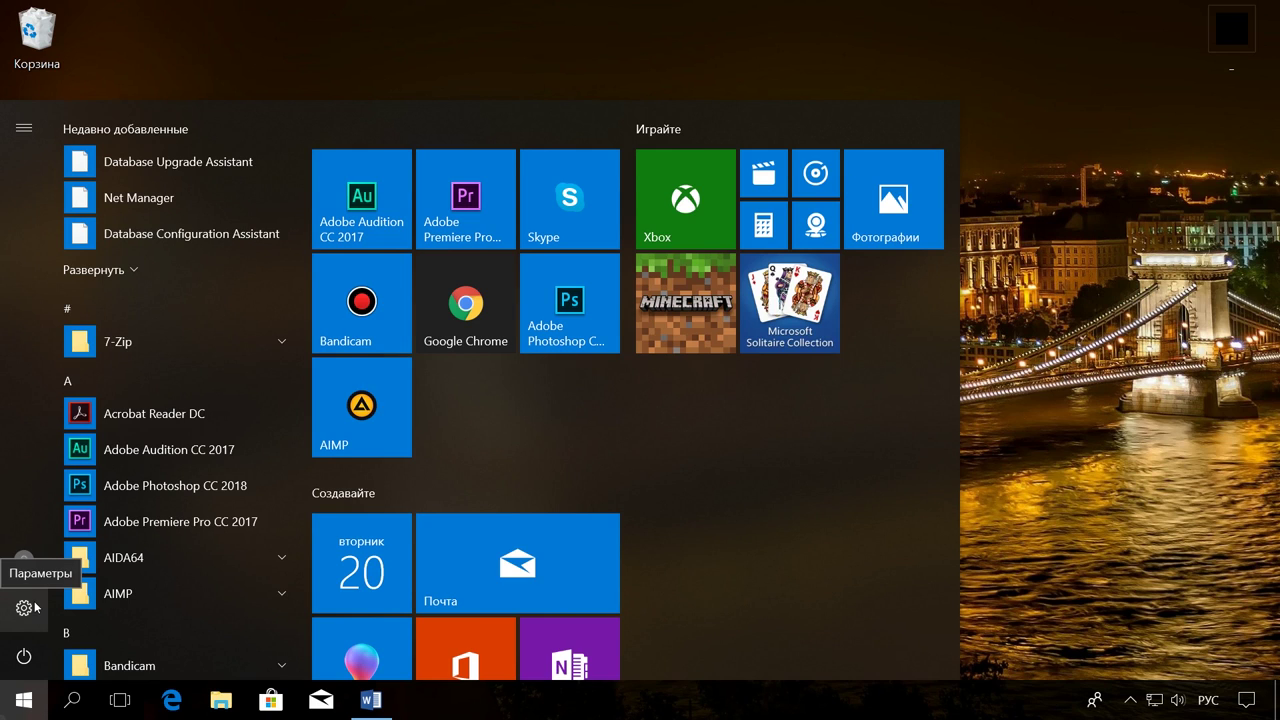
pyautogui.click(35, 603)
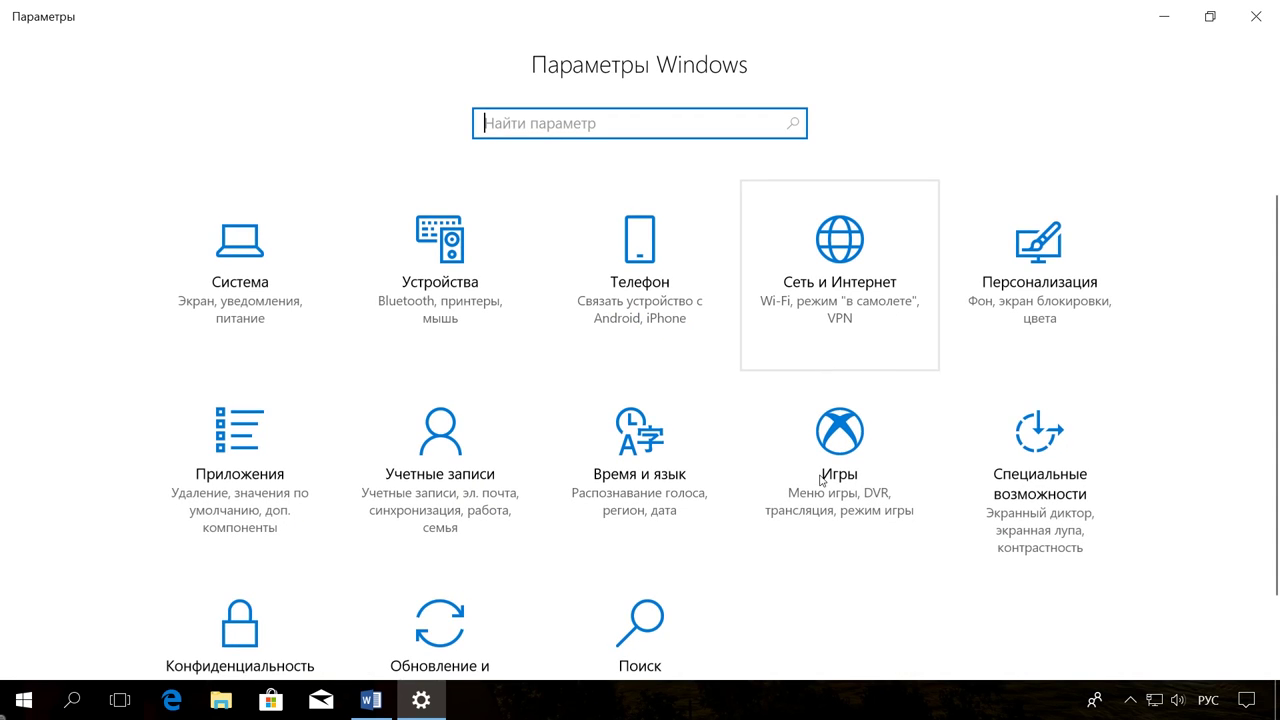
pyautogui.click(1030, 292)
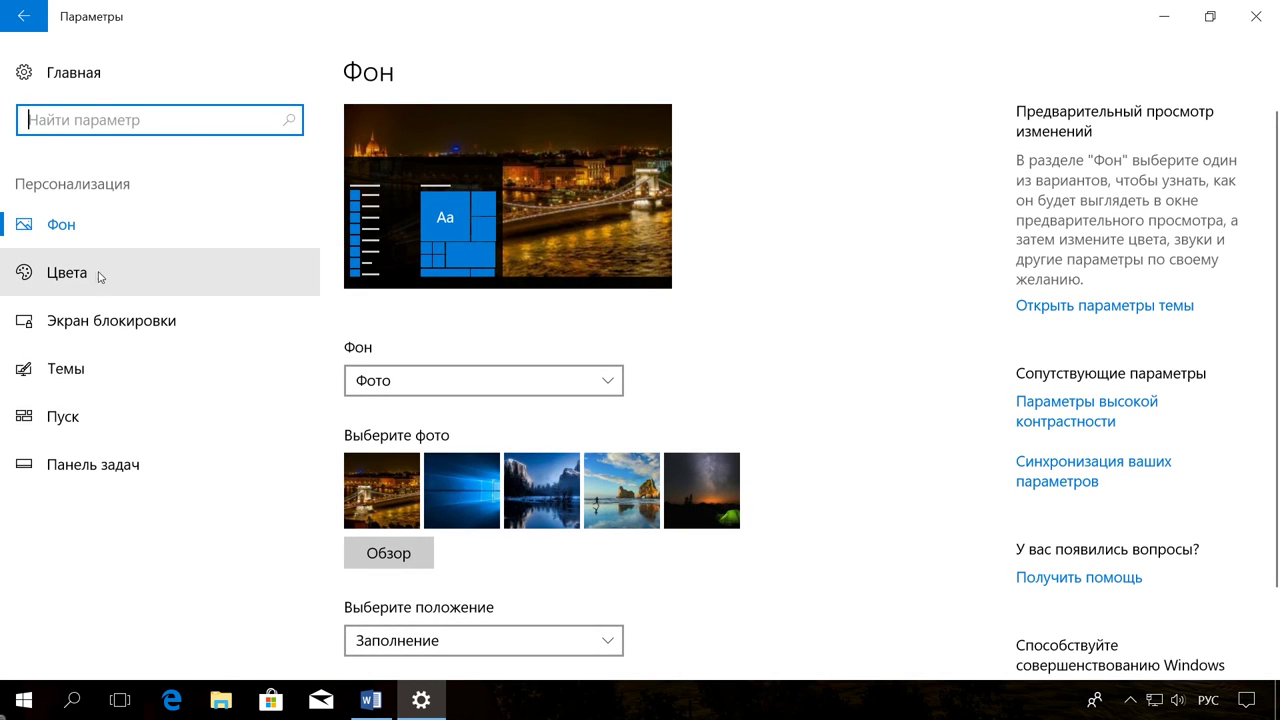
pyautogui.click(70, 370)
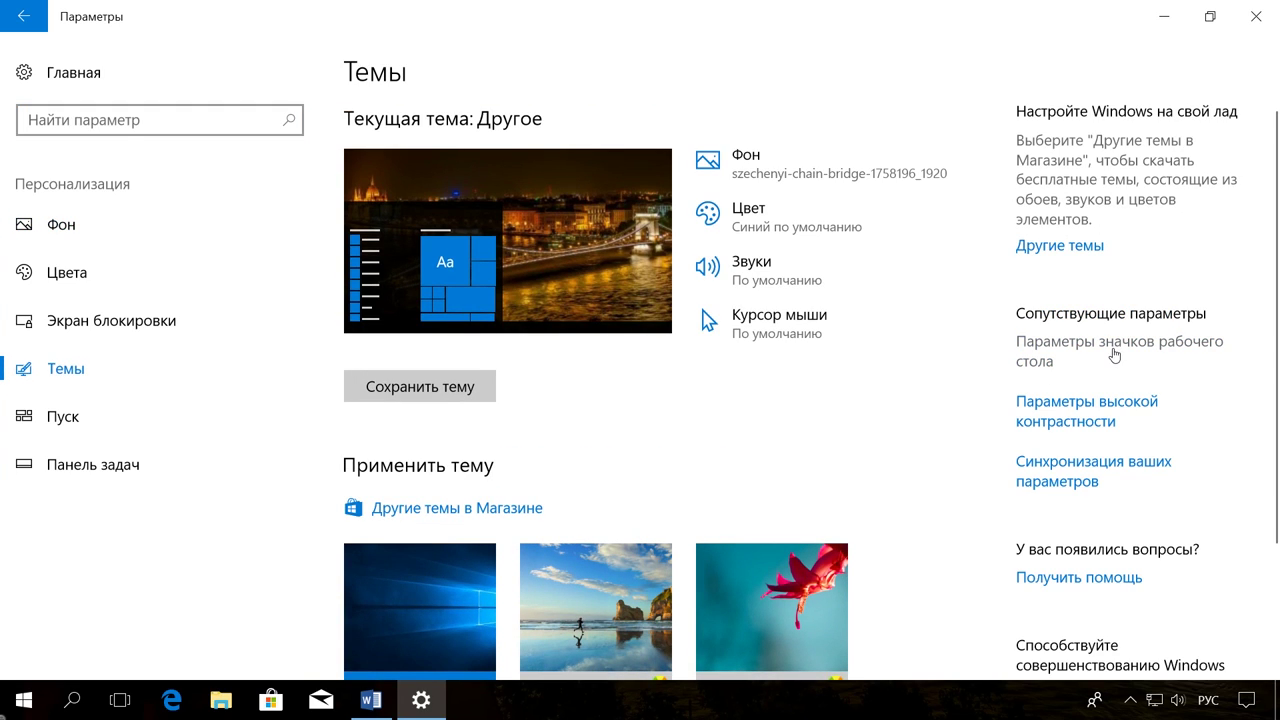
pyautogui.click(1072, 354)
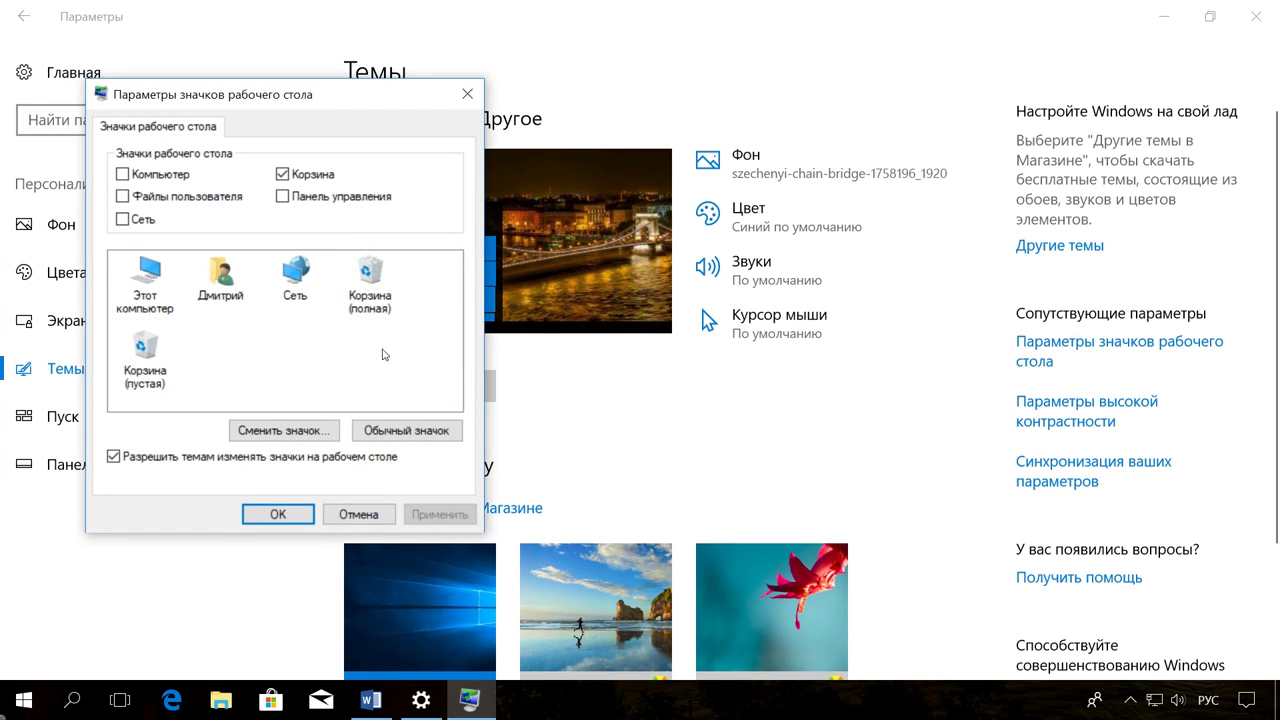
pyautogui.click(277, 514)
pyautogui.click(1255, 16)
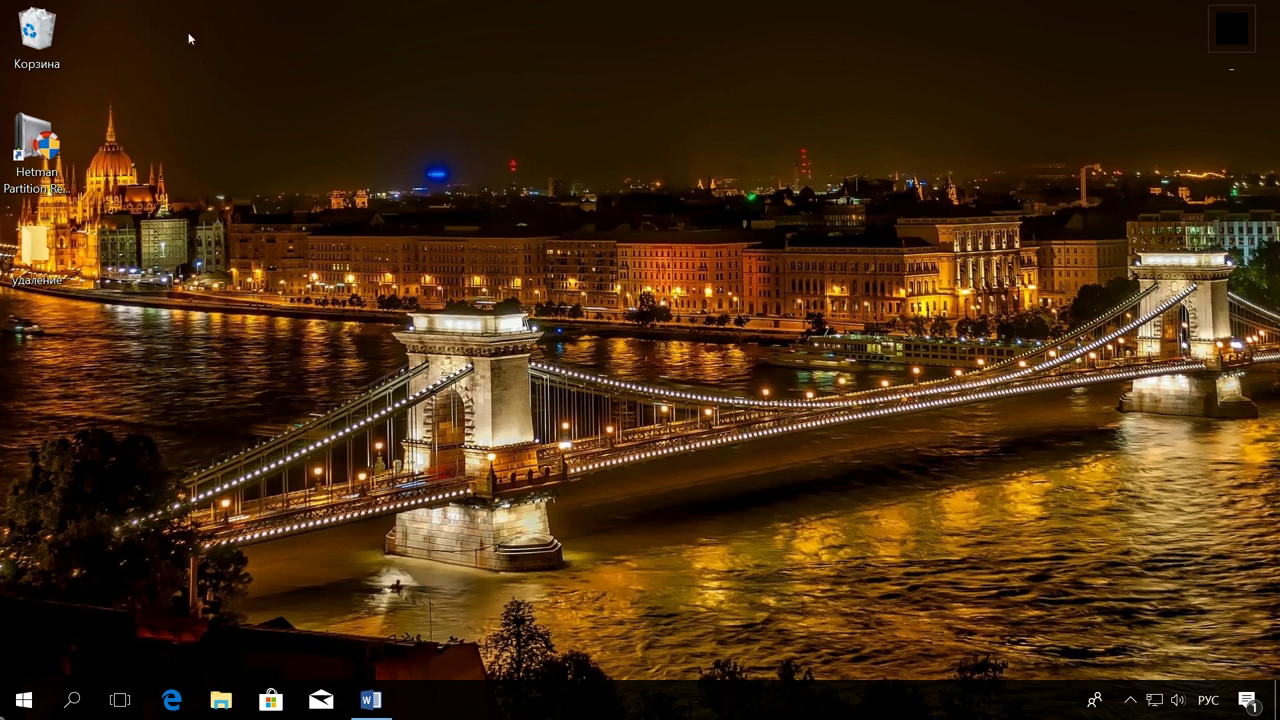
# Restore the "тест" folder from the Recycle Bin and close the bin.
pyautogui.doubleClick(36, 35)
pyautogui.click(374, 126)
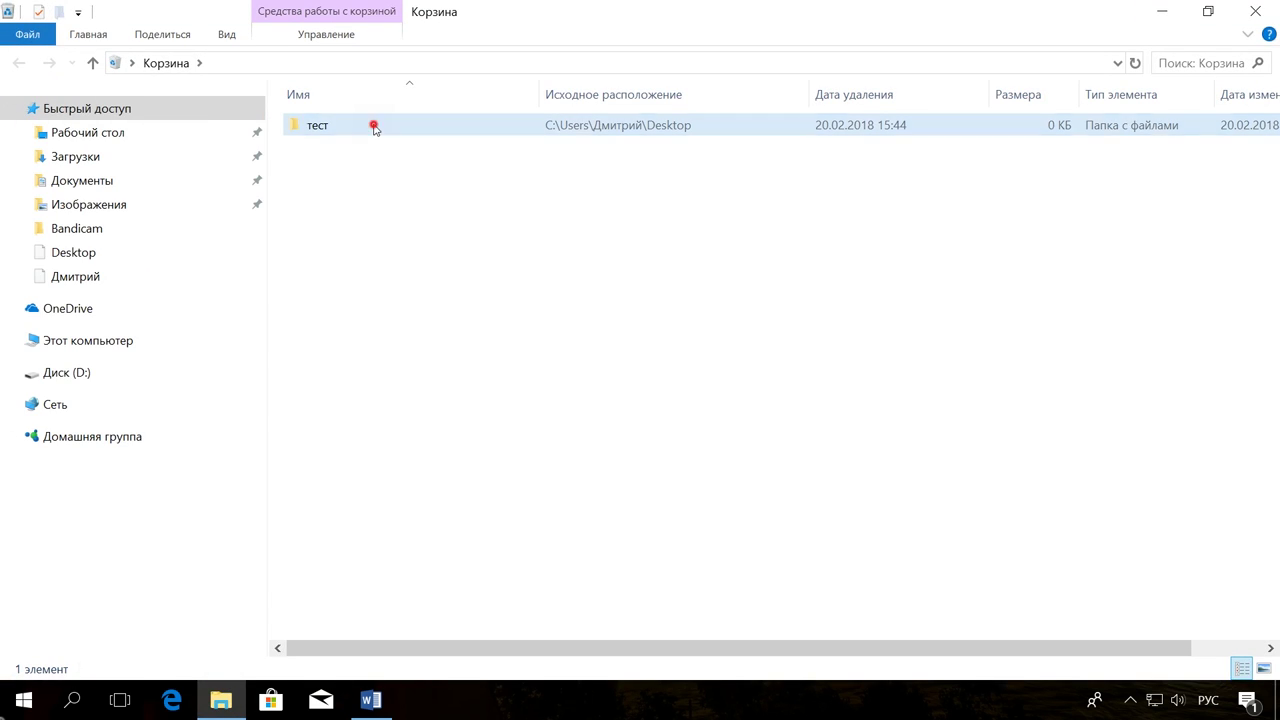
pyautogui.rightClick(336, 131)
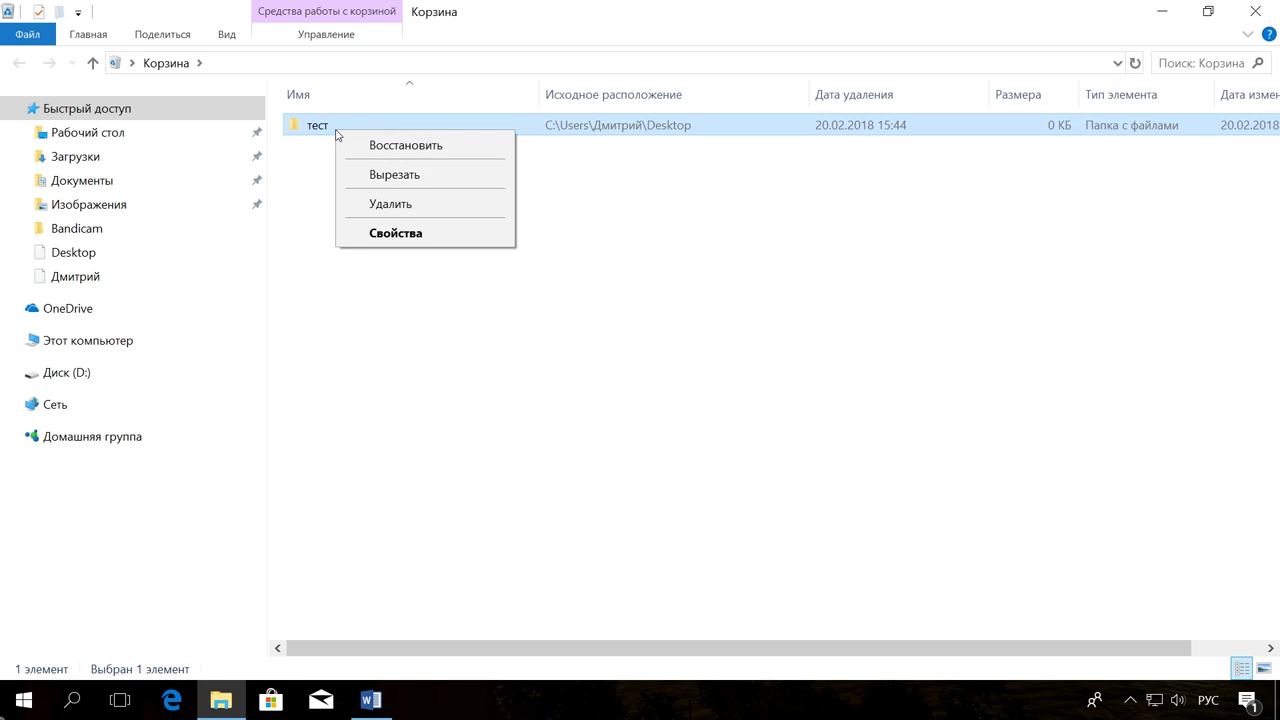
pyautogui.click(441, 153)
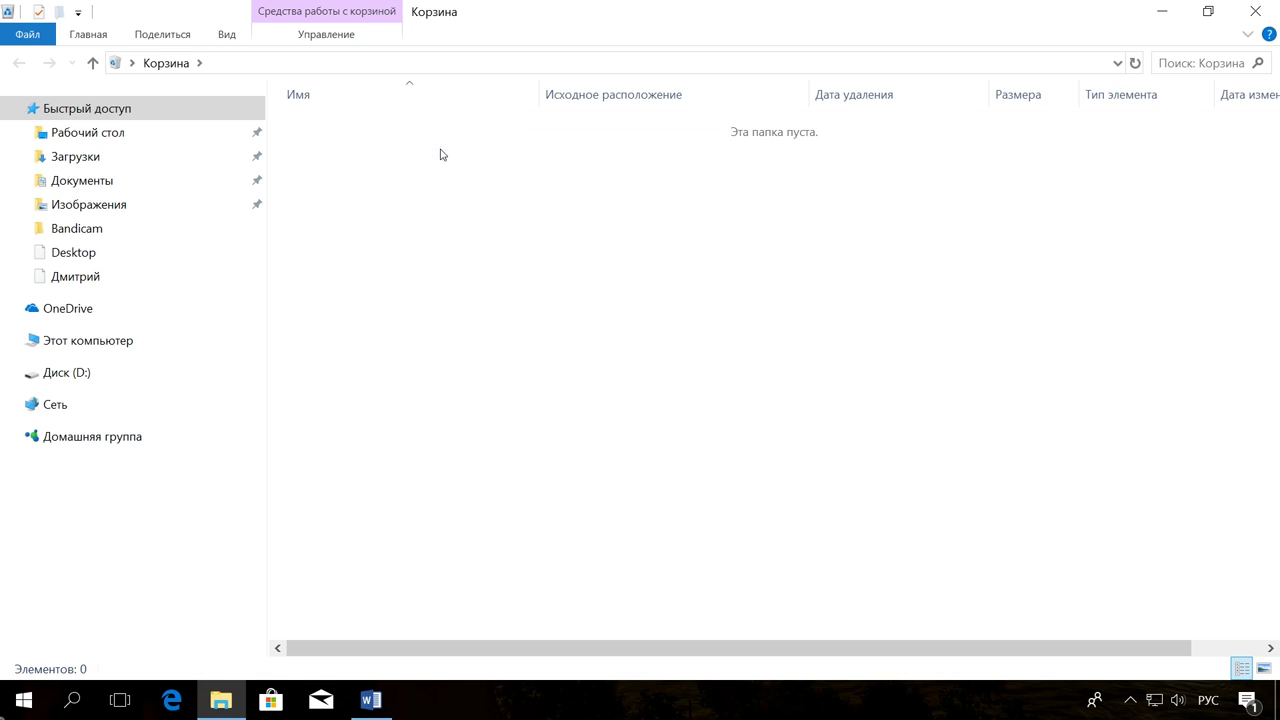
pyautogui.click(1255, 12)
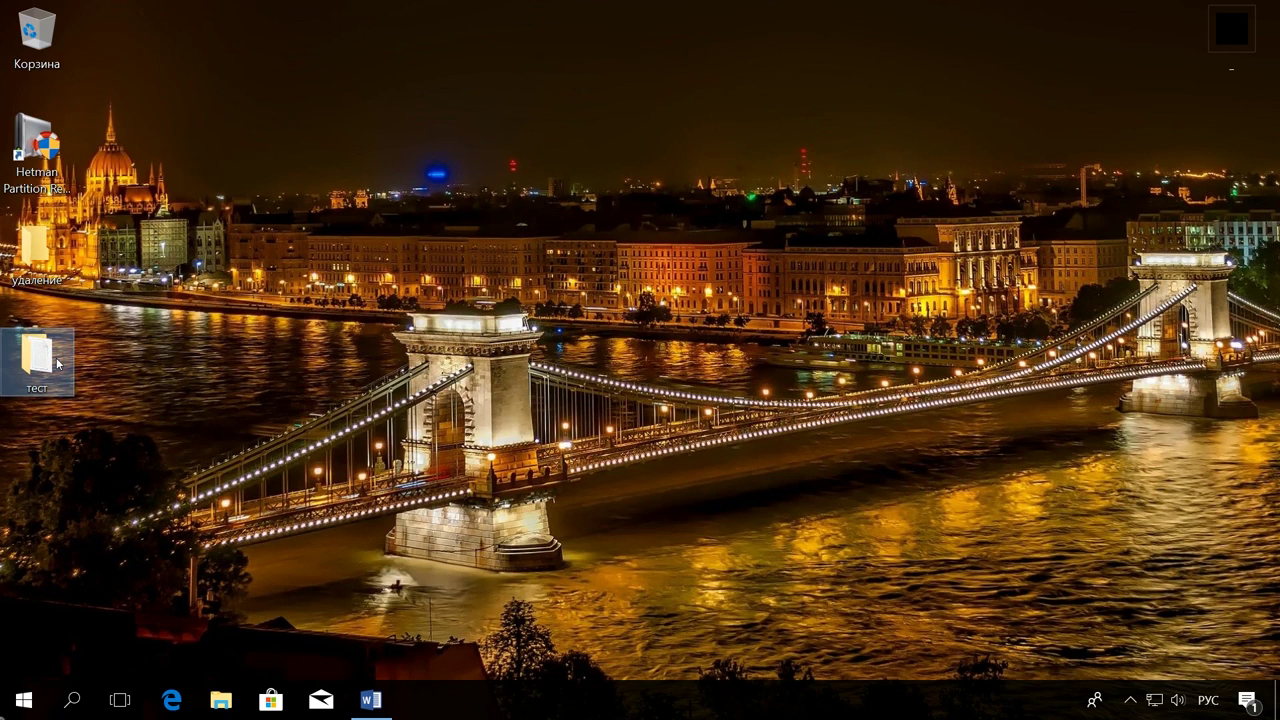
# Permanently delete the "тест" folder from the desktop, bypassing the Recycle Bin.
pyautogui.click(58, 364)
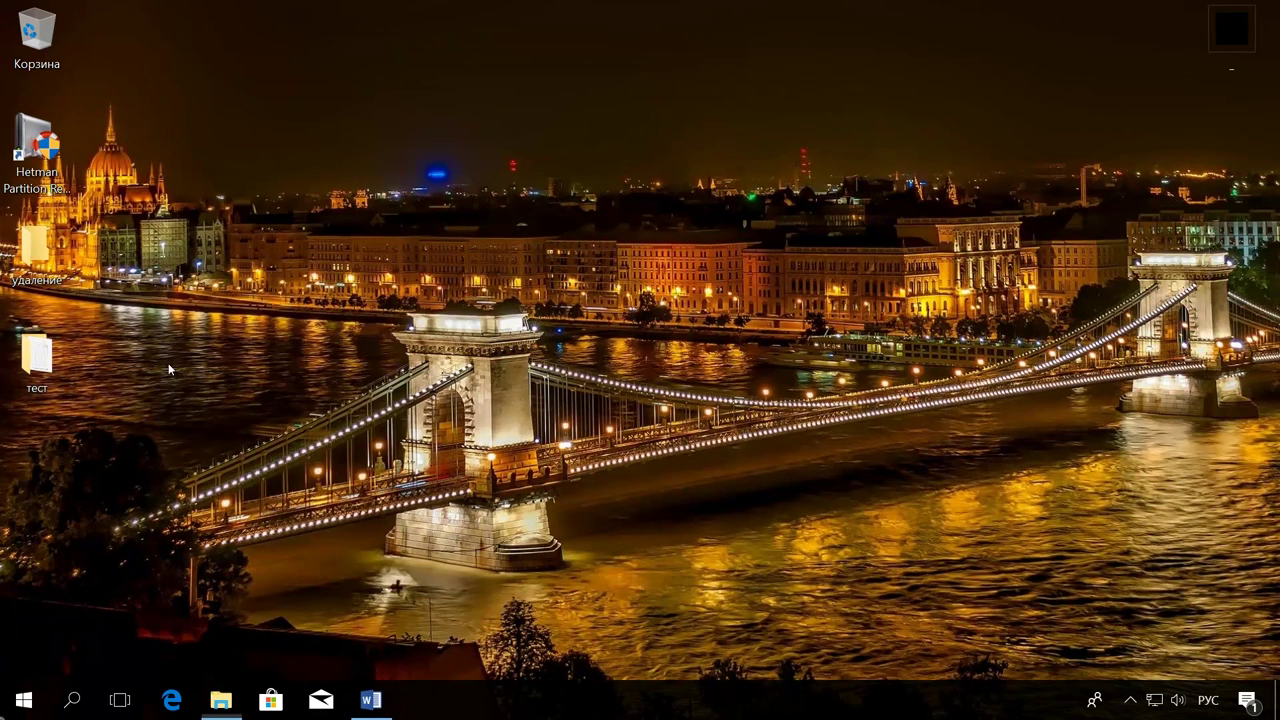
pyautogui.hotkey('shift', 'Delete')
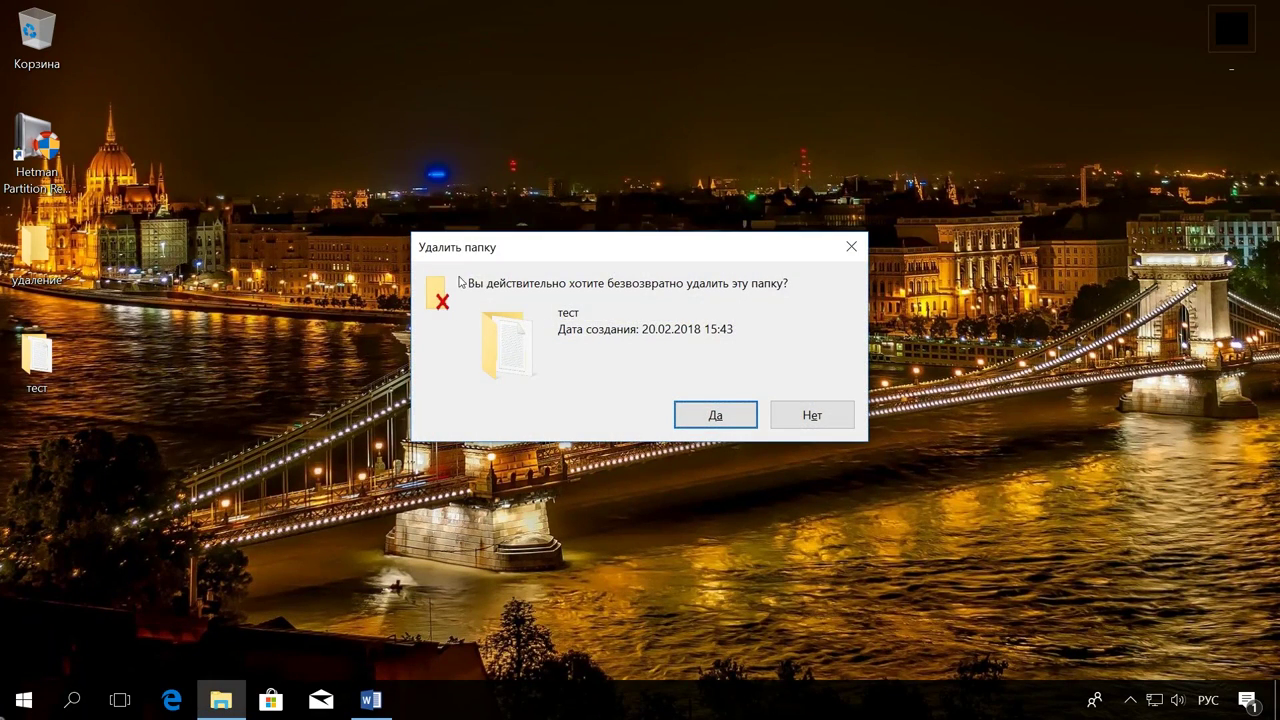
pyautogui.click(749, 425)
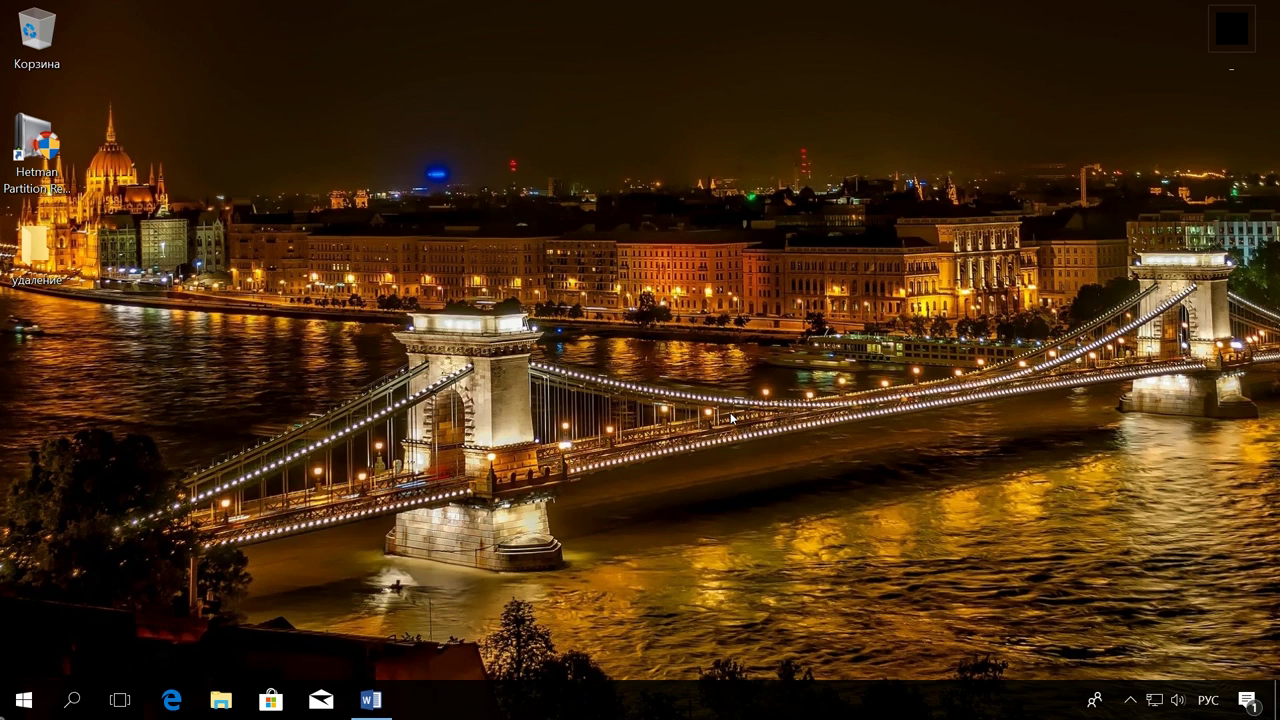
# Open File Explorer and display the previous versions in the Desktop folder's properties.
pyautogui.click(221, 700)
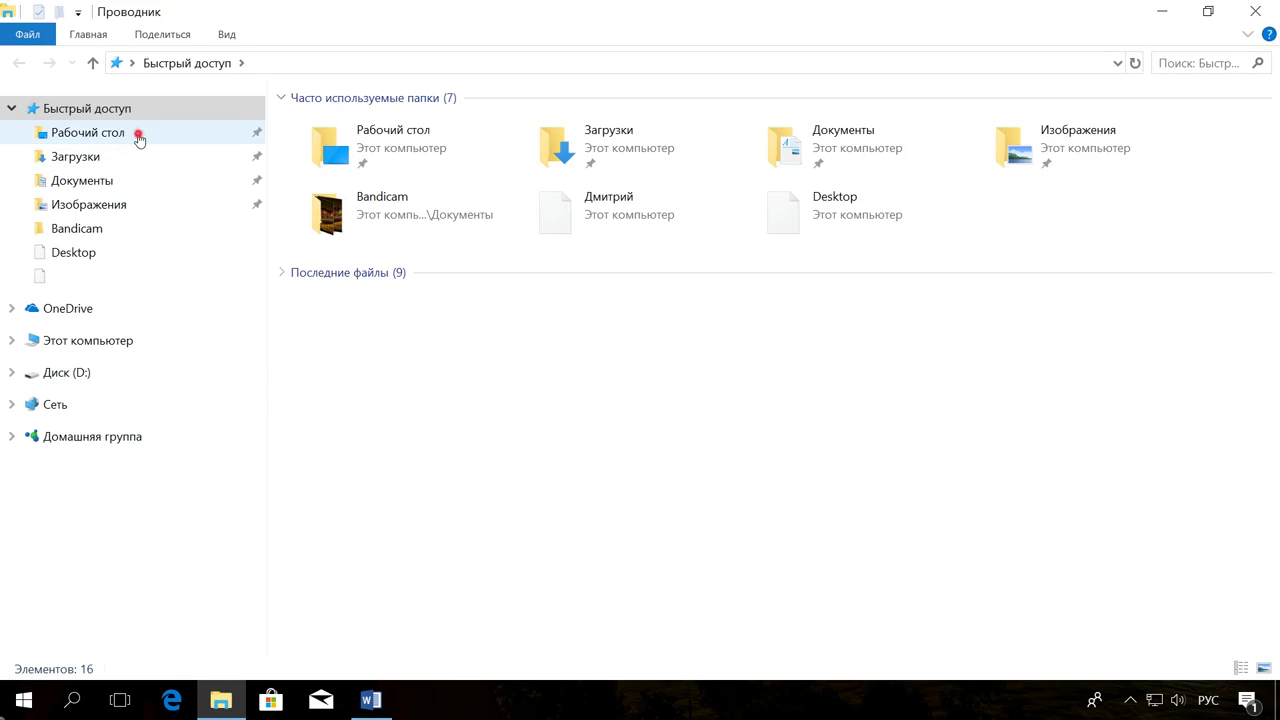
pyautogui.click(134, 132)
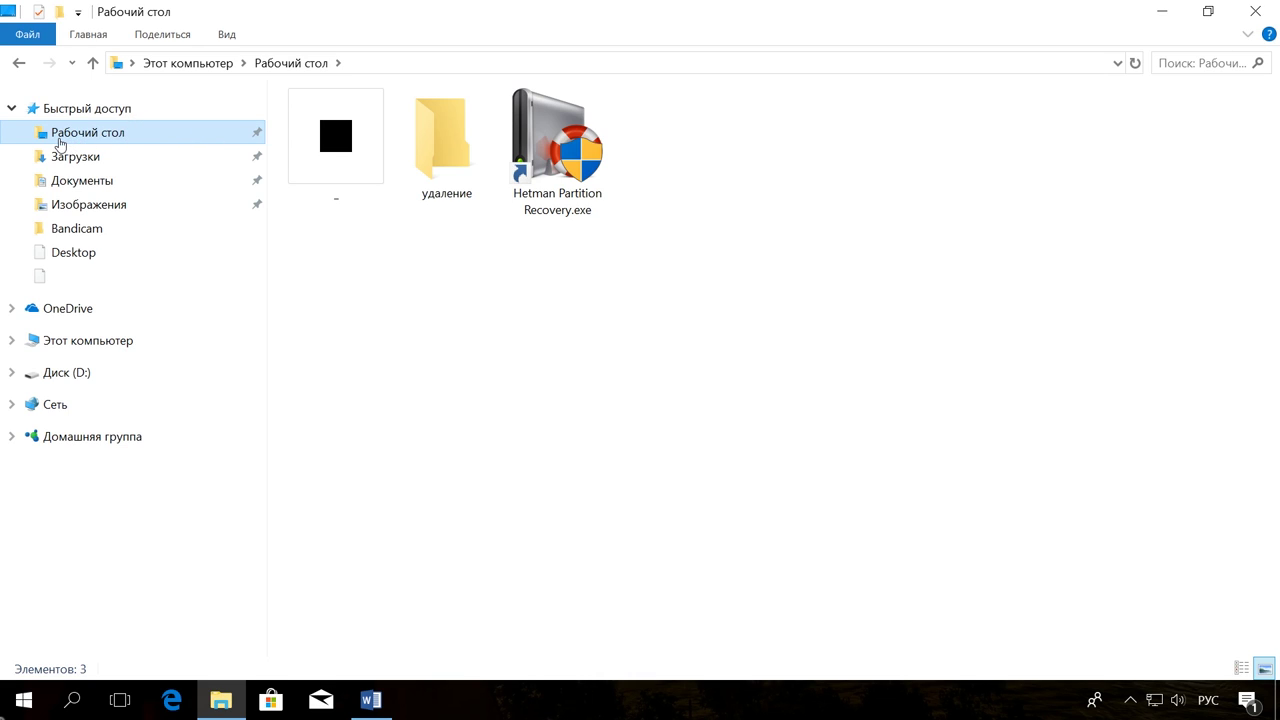
pyautogui.rightClick(190, 139)
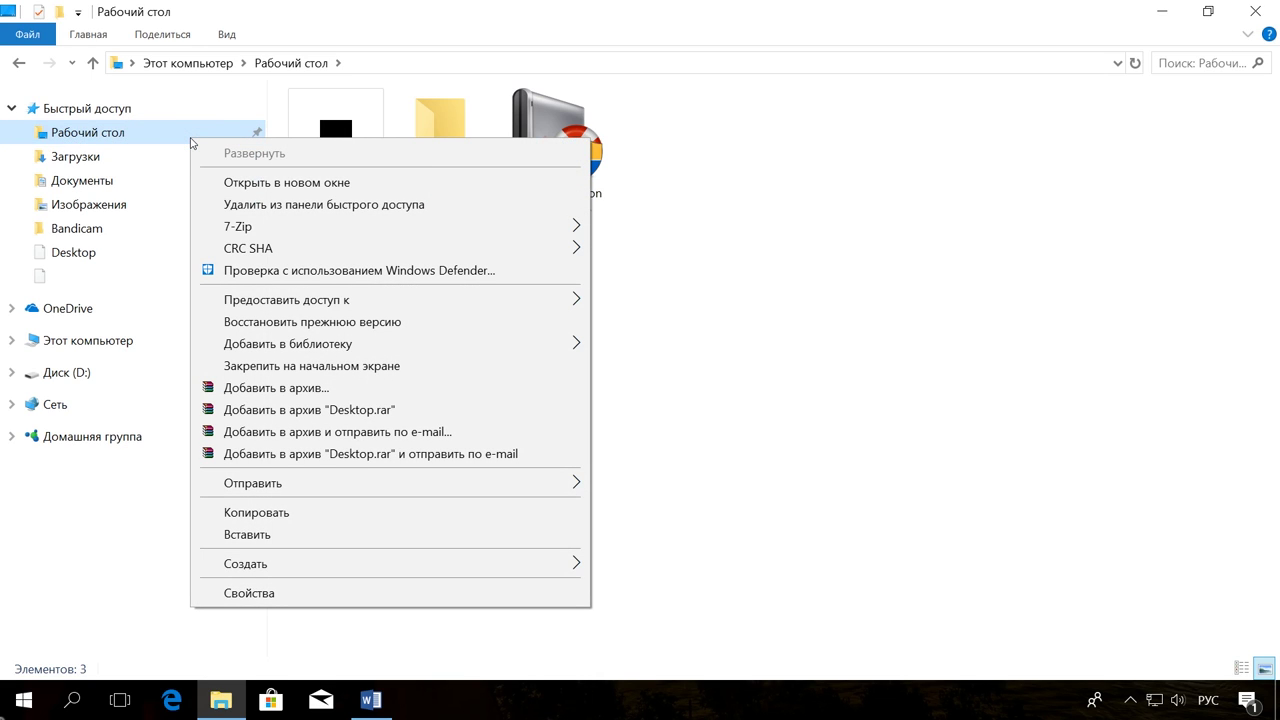
pyautogui.click(329, 599)
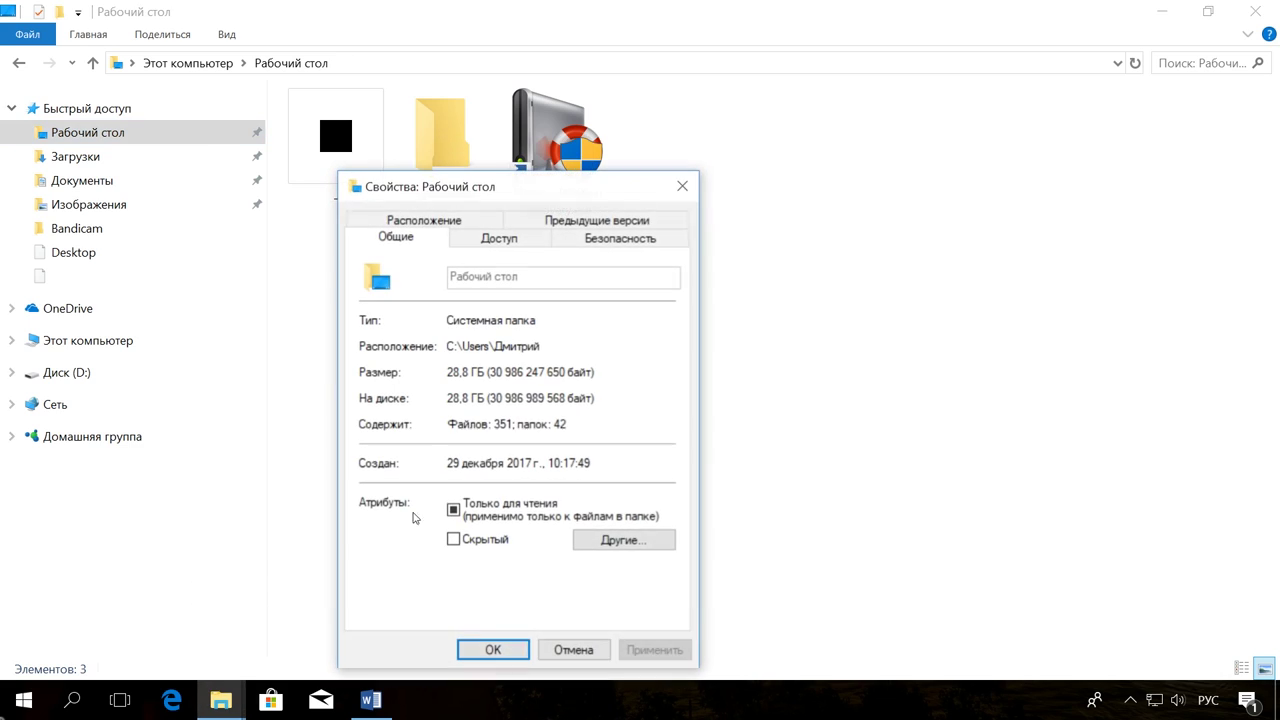
pyautogui.click(652, 228)
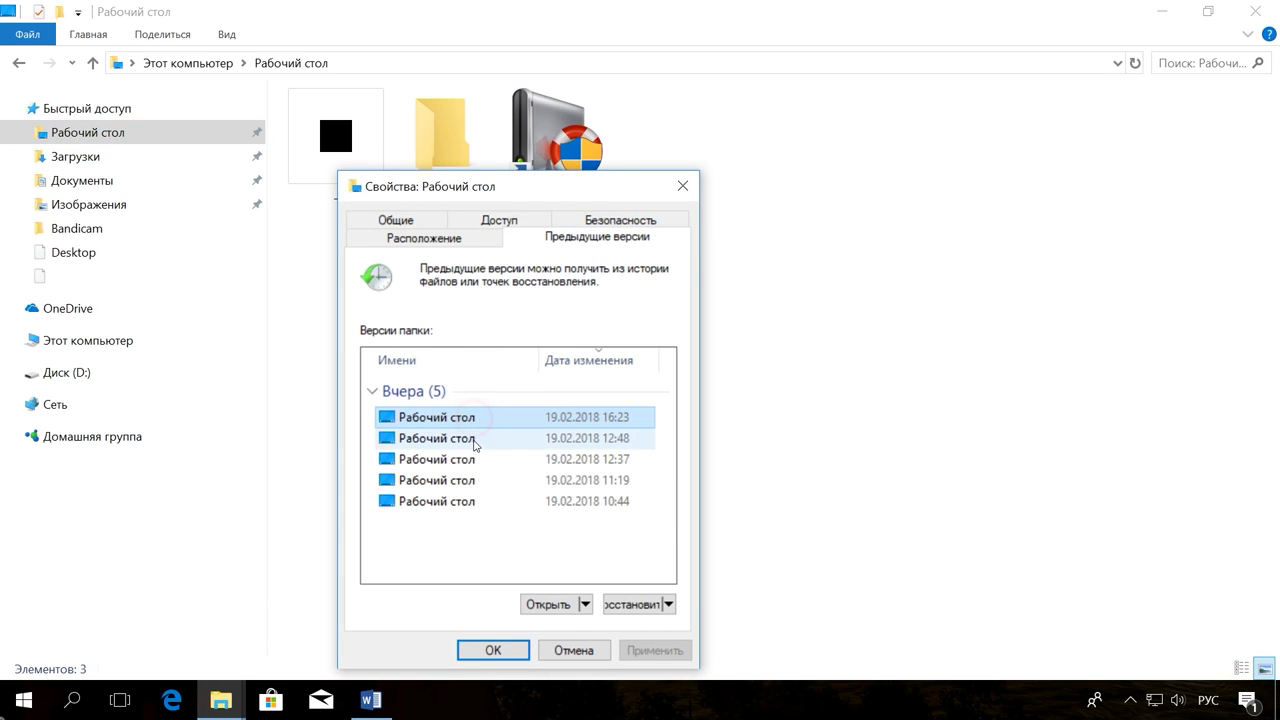
# Restore the Desktop folder to its previous version dated 19.02.2018 16:23.
pyautogui.click(478, 438)
pyautogui.click(470, 481)
pyautogui.click(466, 500)
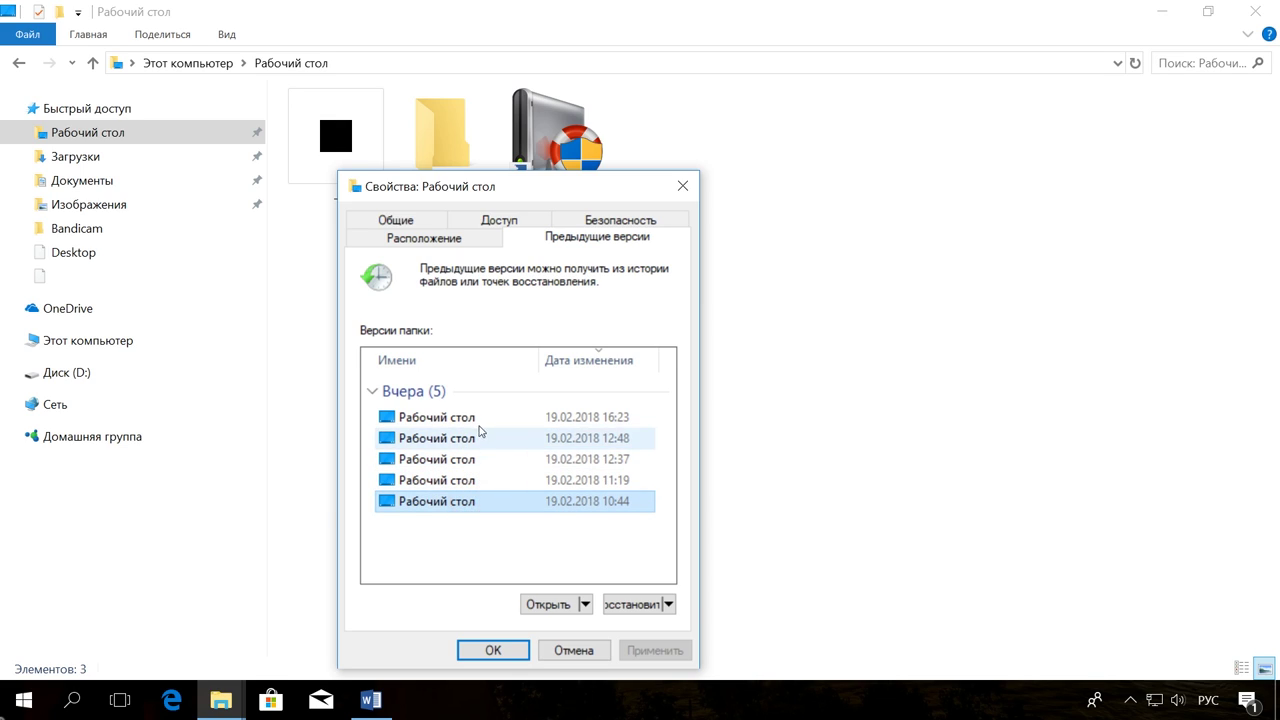
pyautogui.click(480, 417)
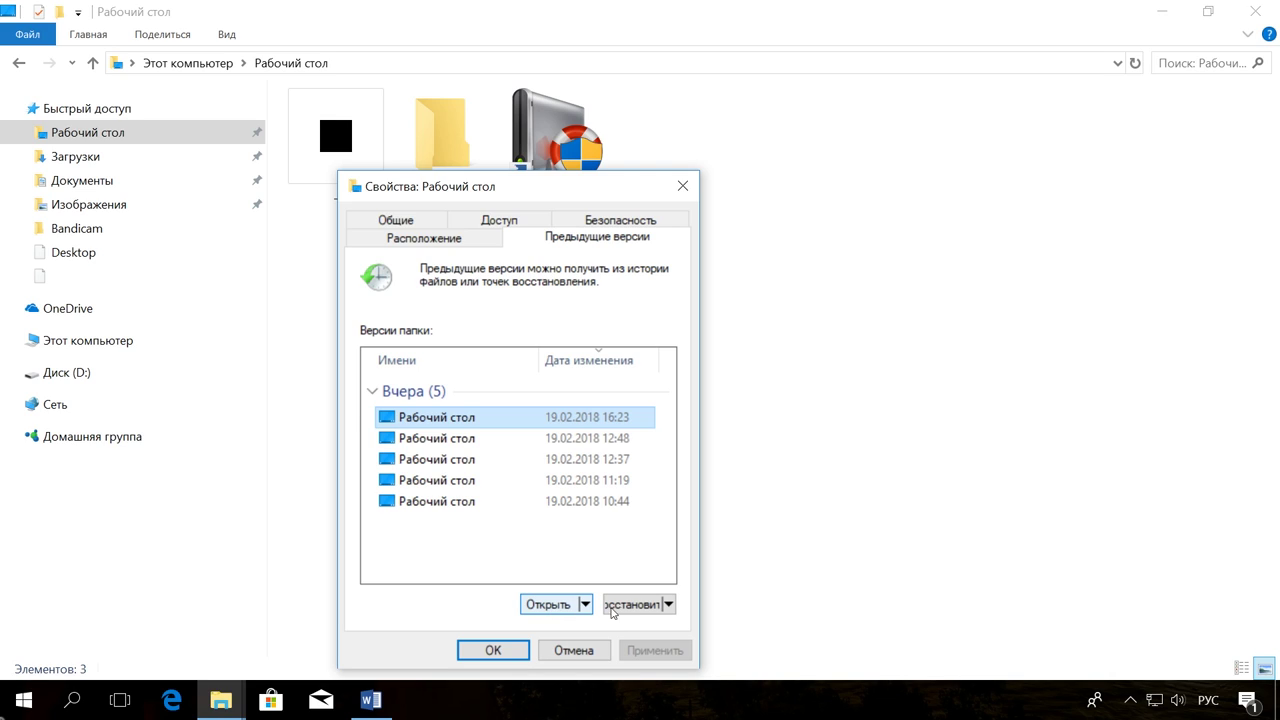
pyautogui.click(647, 610)
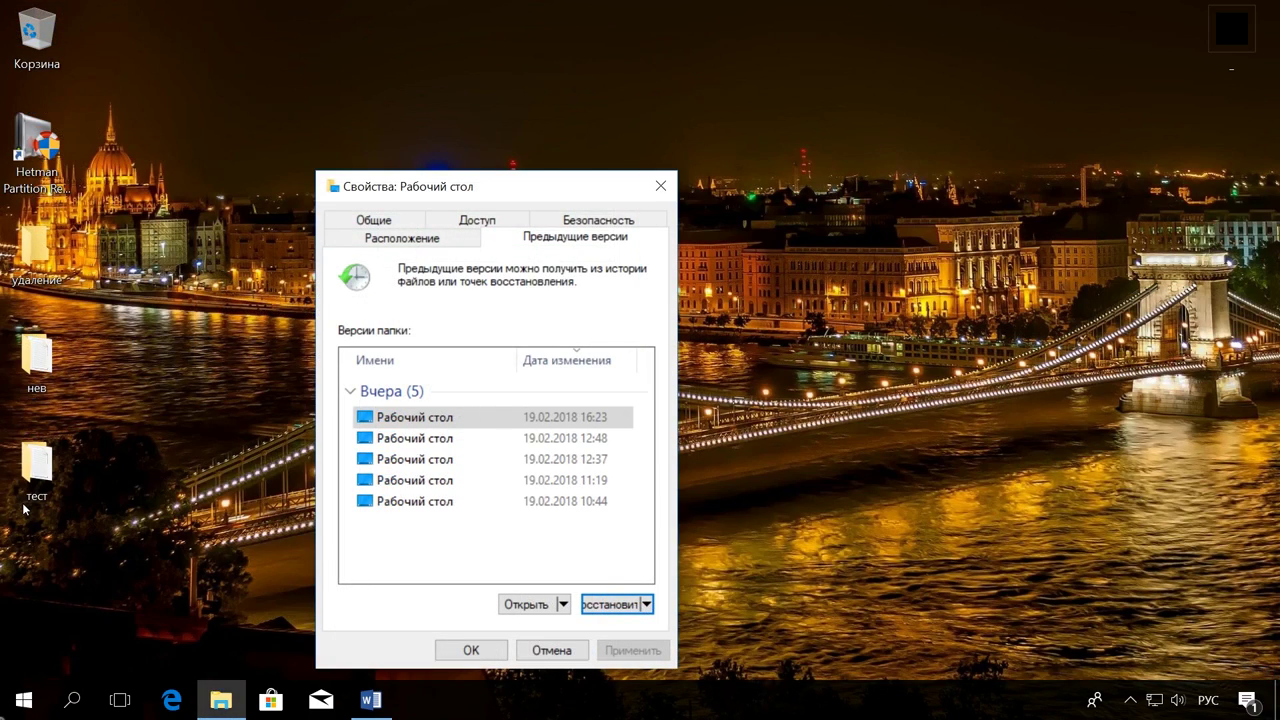
# Close the Desktop folder's properties and open the backup (Служба архивации) page under Update & Security in Windows Settings.
pyautogui.click(660, 186)
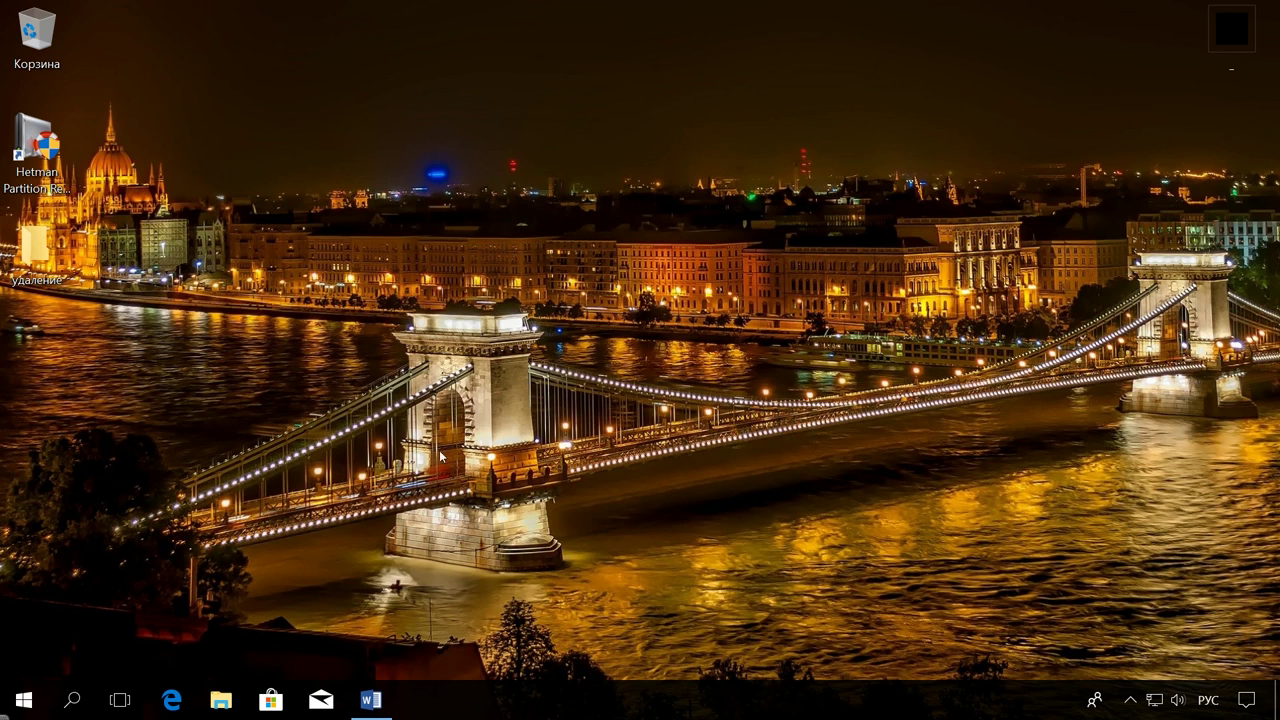
pyautogui.click(24, 700)
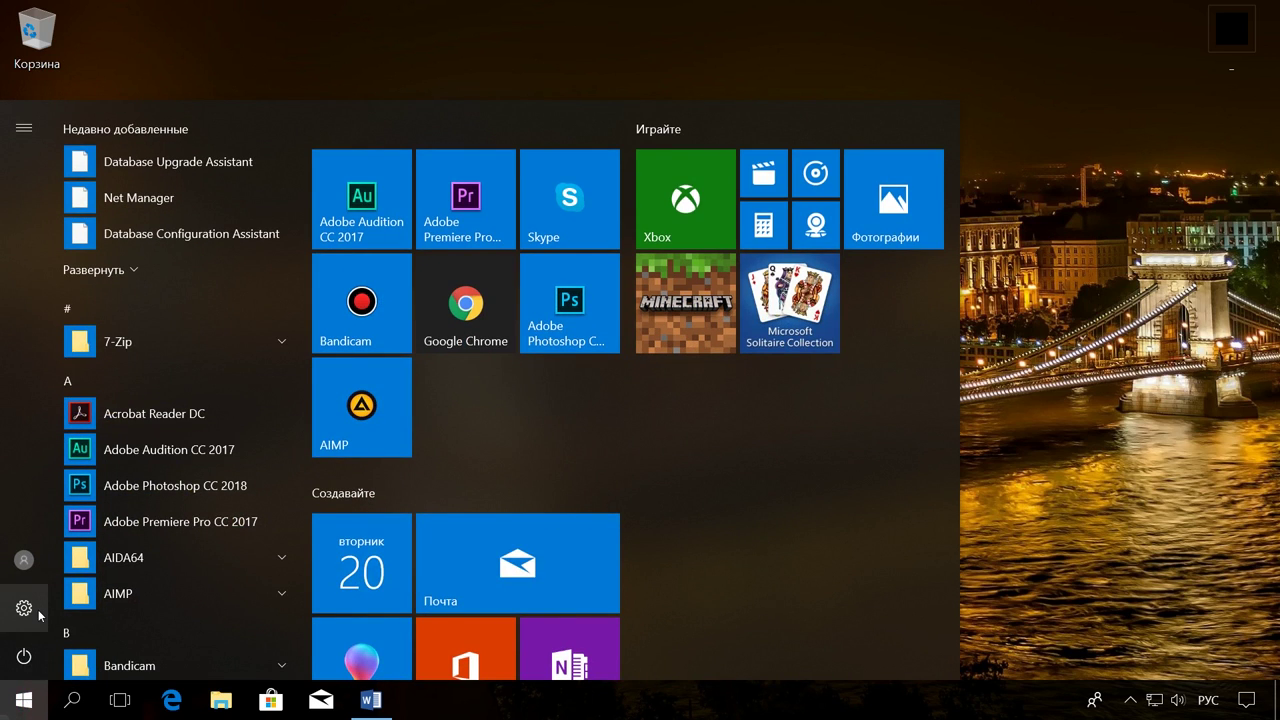
pyautogui.click(39, 612)
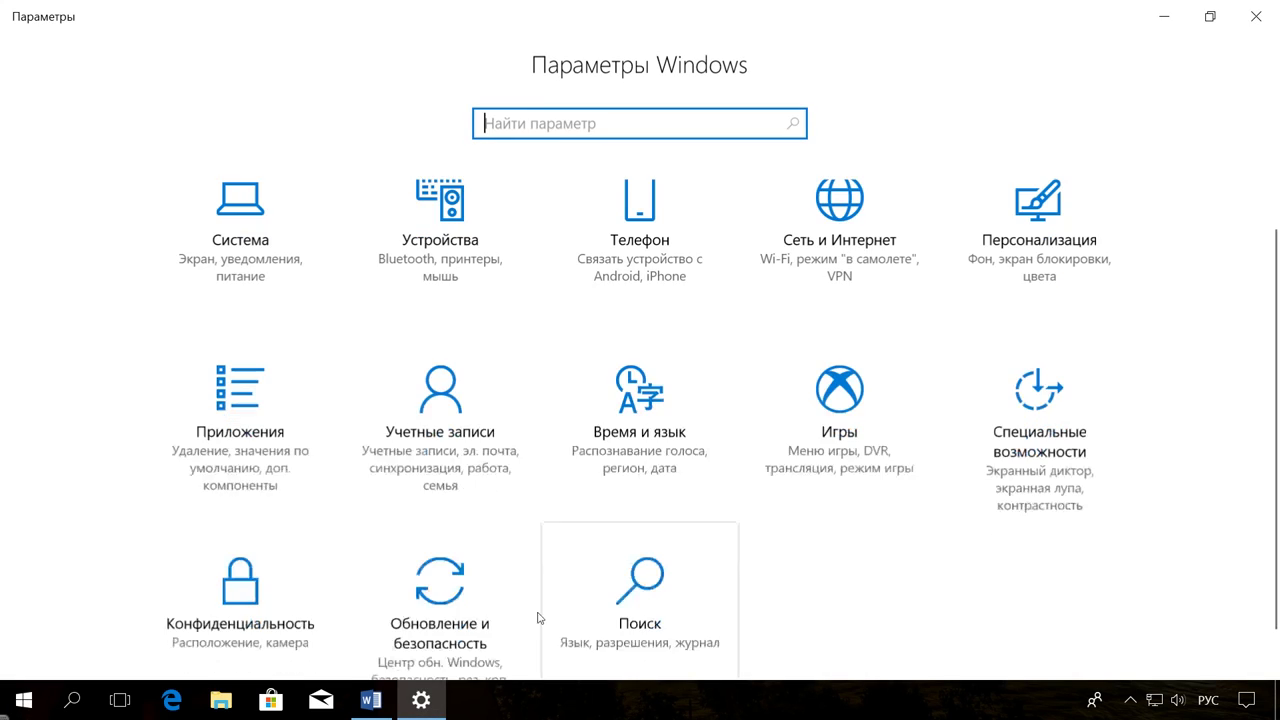
pyautogui.click(474, 632)
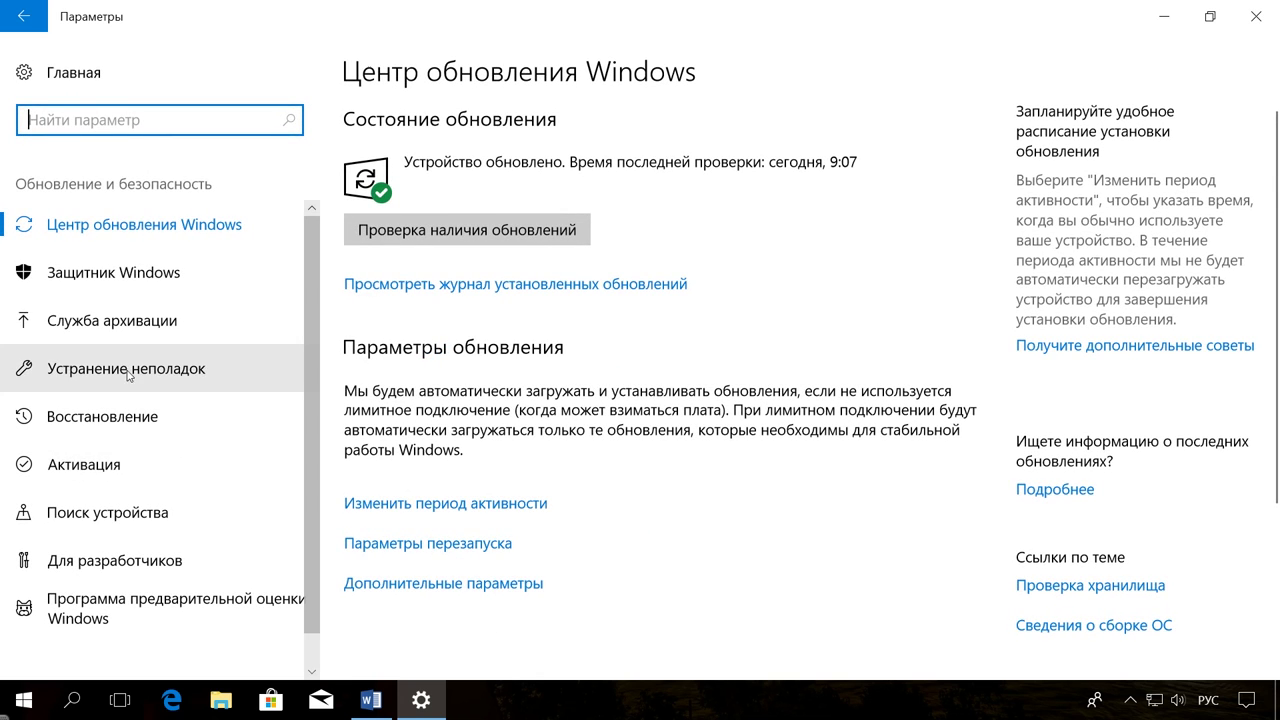
pyautogui.click(113, 322)
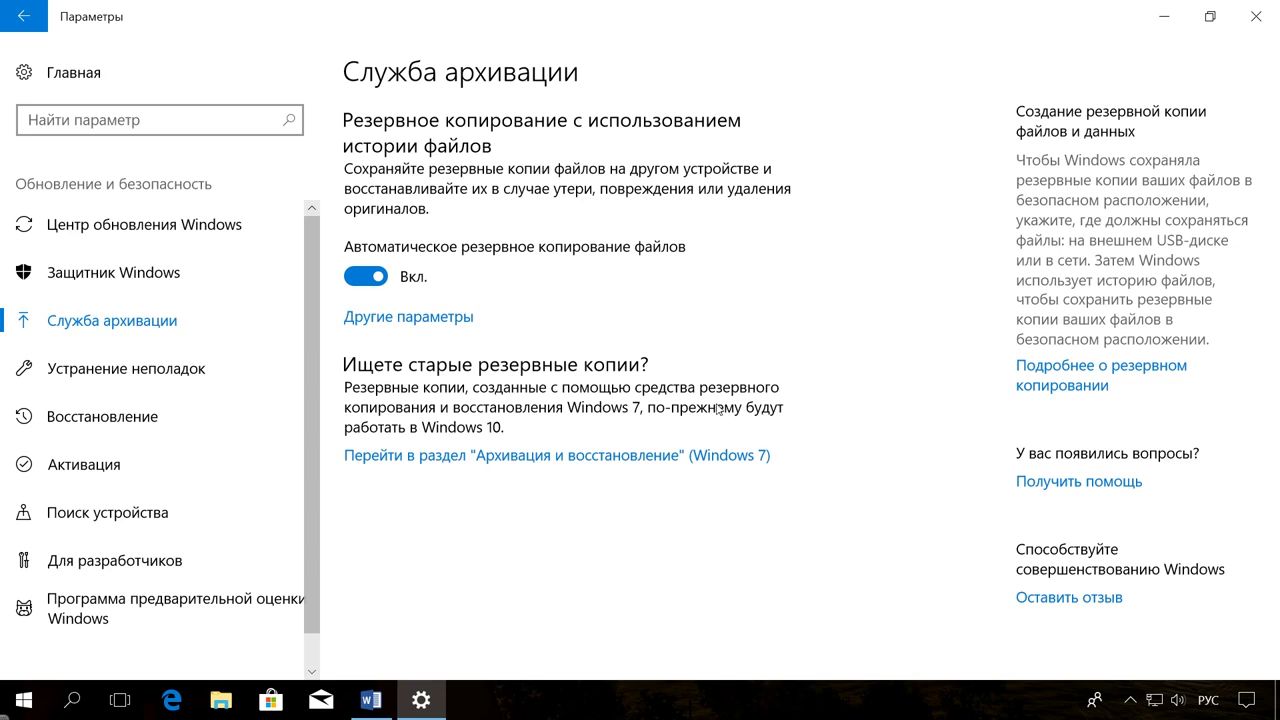
# Open the additional backup options and start restoring files from the current backup in File History.
pyautogui.click(437, 320)
pyautogui.scroll(-10, 320, 514)
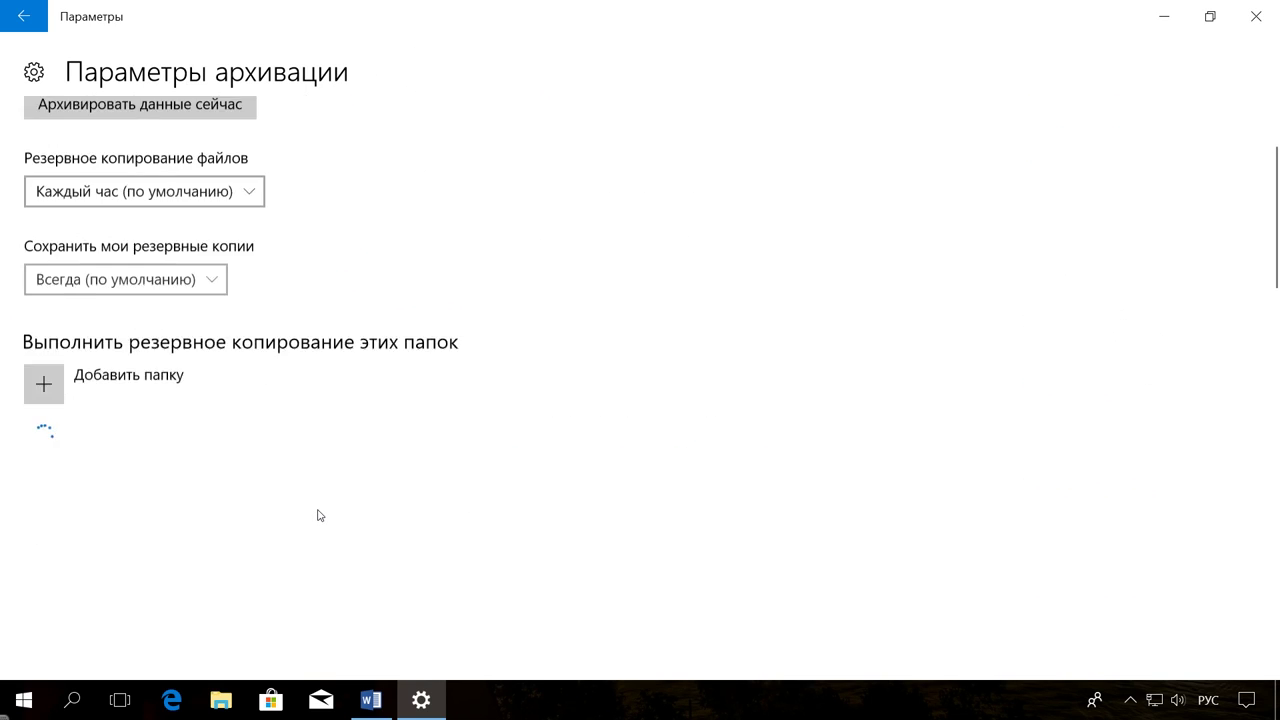
pyautogui.scroll(-15, 319, 515)
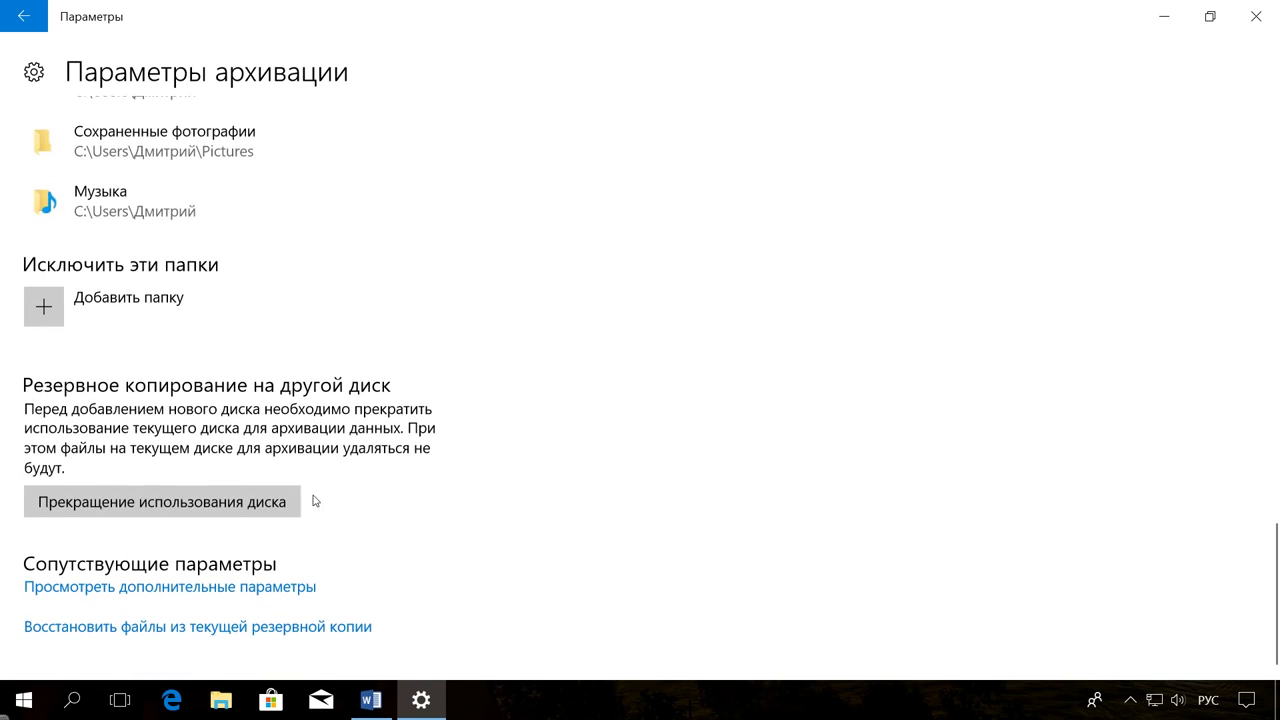
pyautogui.click(163, 630)
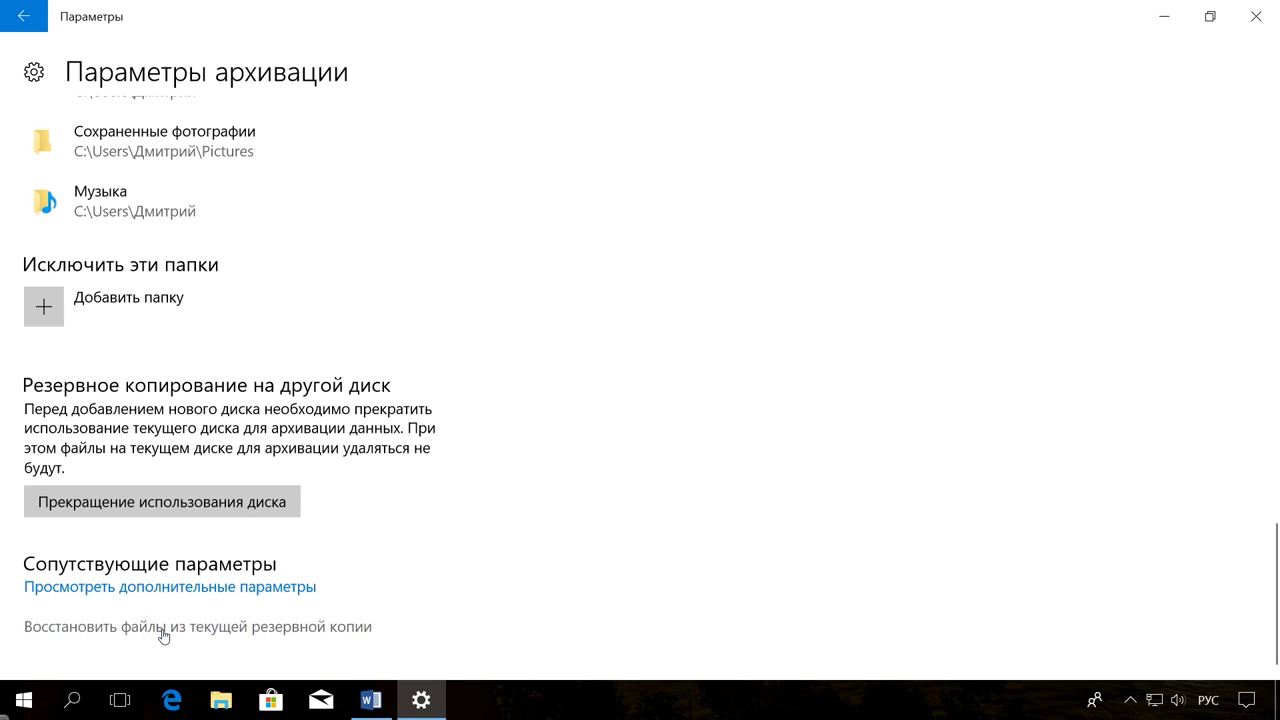
# Restore the "тест" folder from the Desktop backup in File History and close all the open windows.
pyautogui.doubleClick(743, 376)
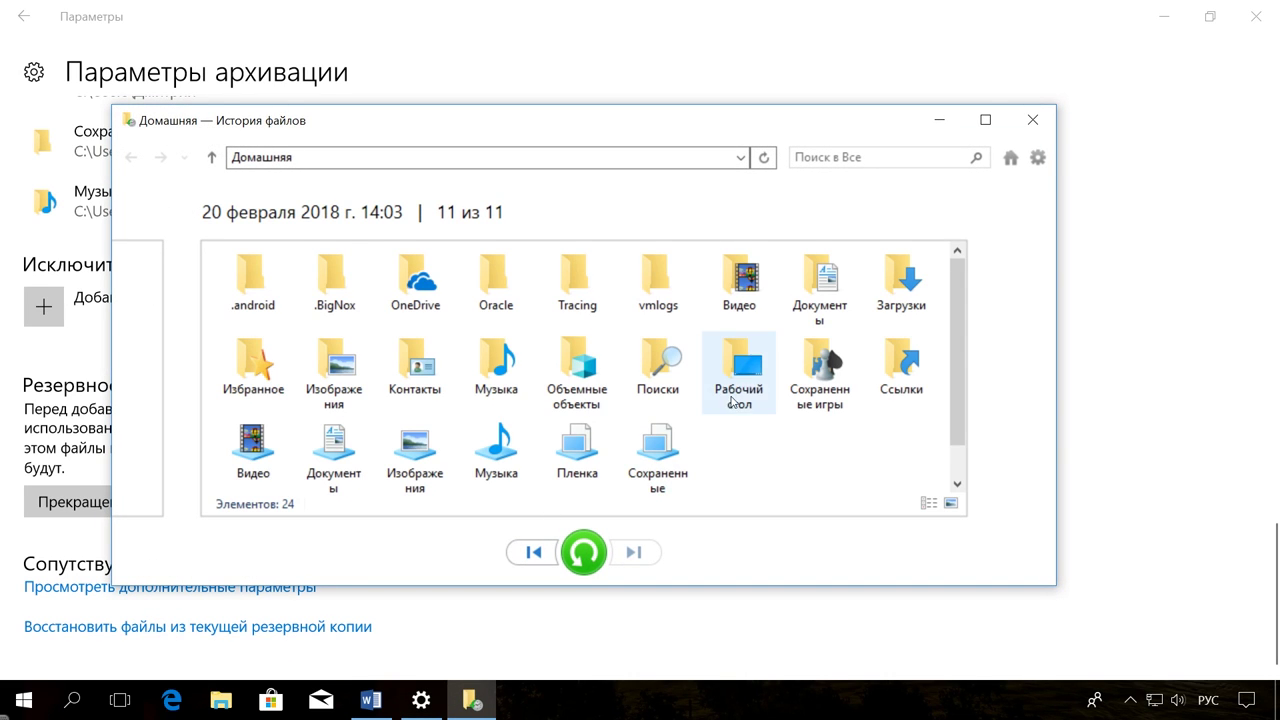
pyautogui.click(387, 318)
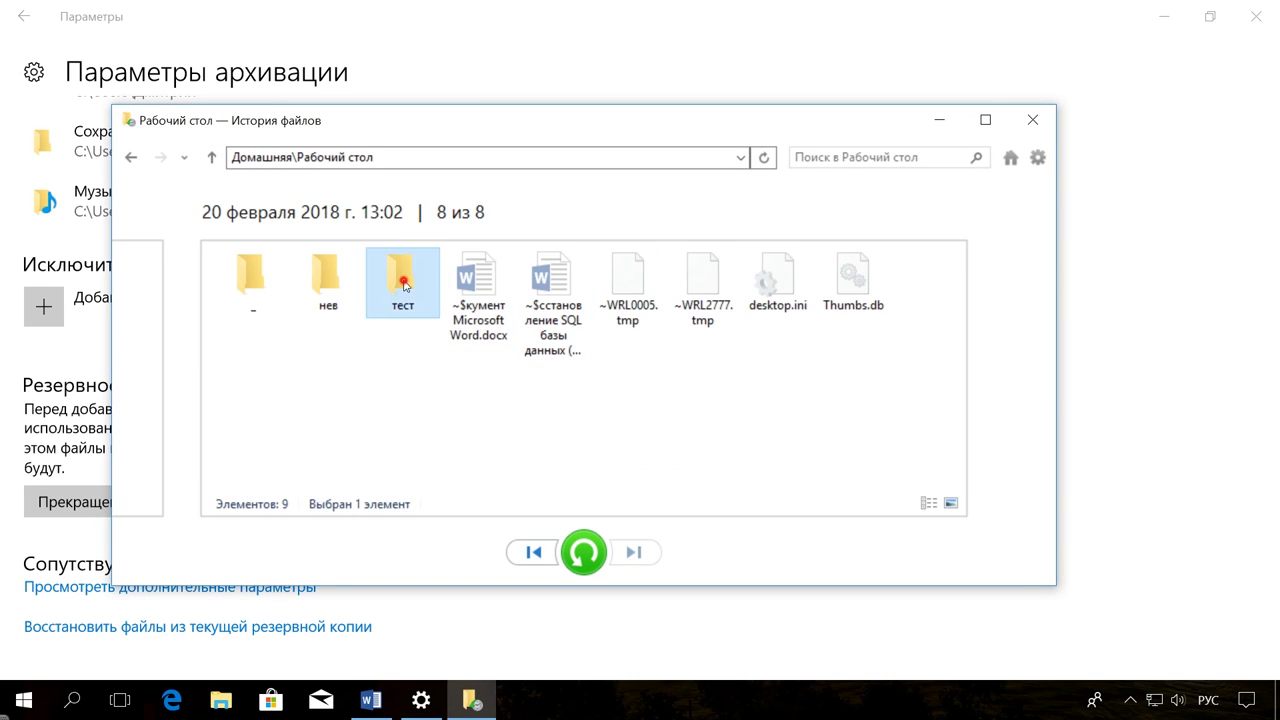
pyautogui.click(584, 552)
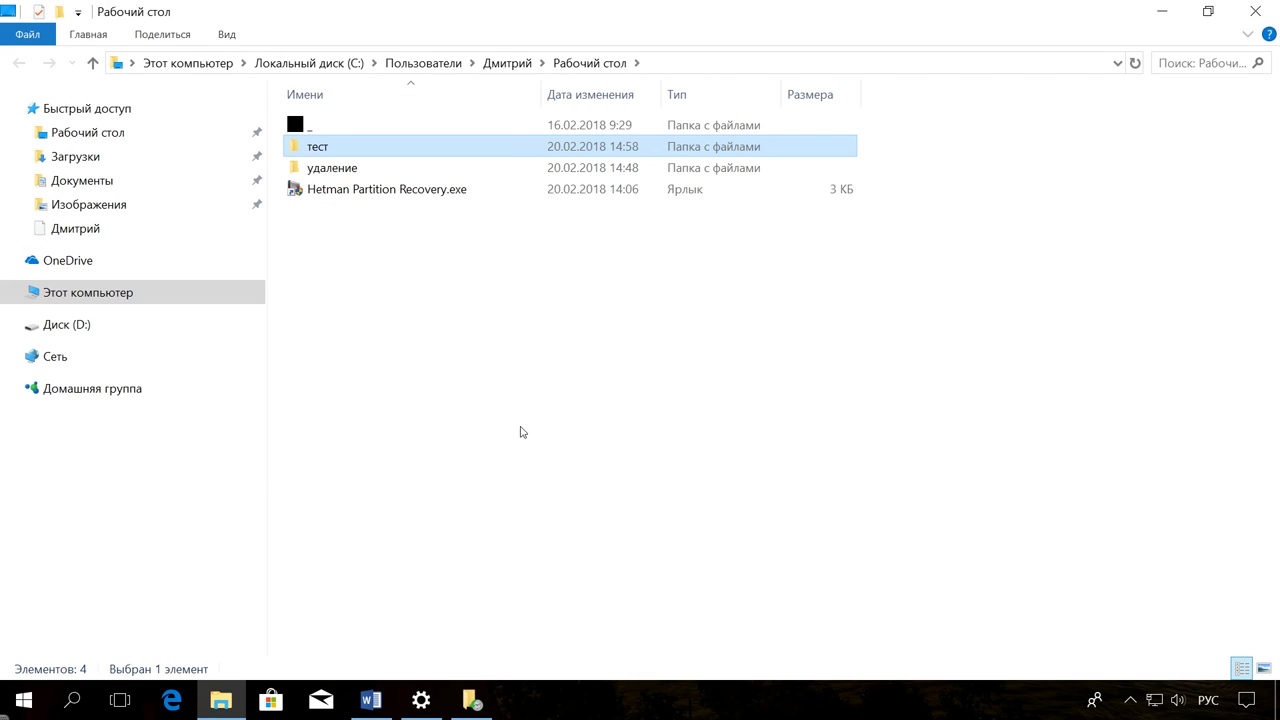
pyautogui.click(1255, 11)
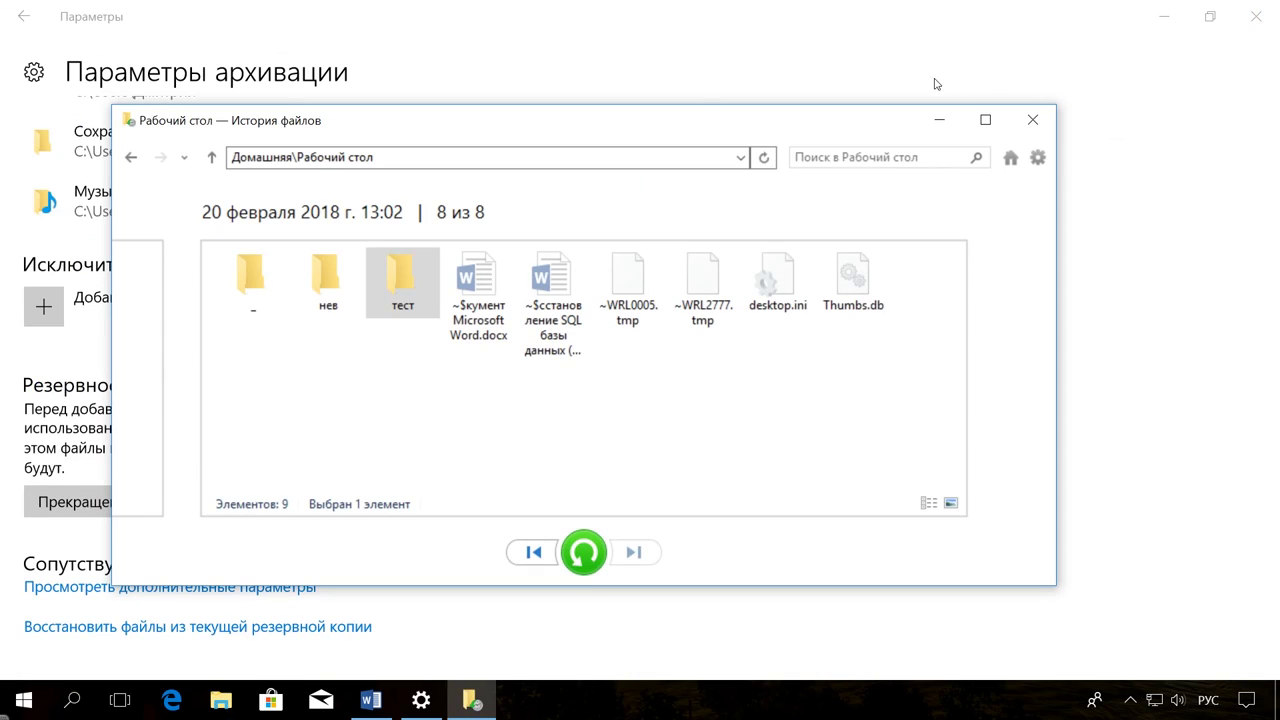
pyautogui.click(1032, 119)
pyautogui.click(1256, 11)
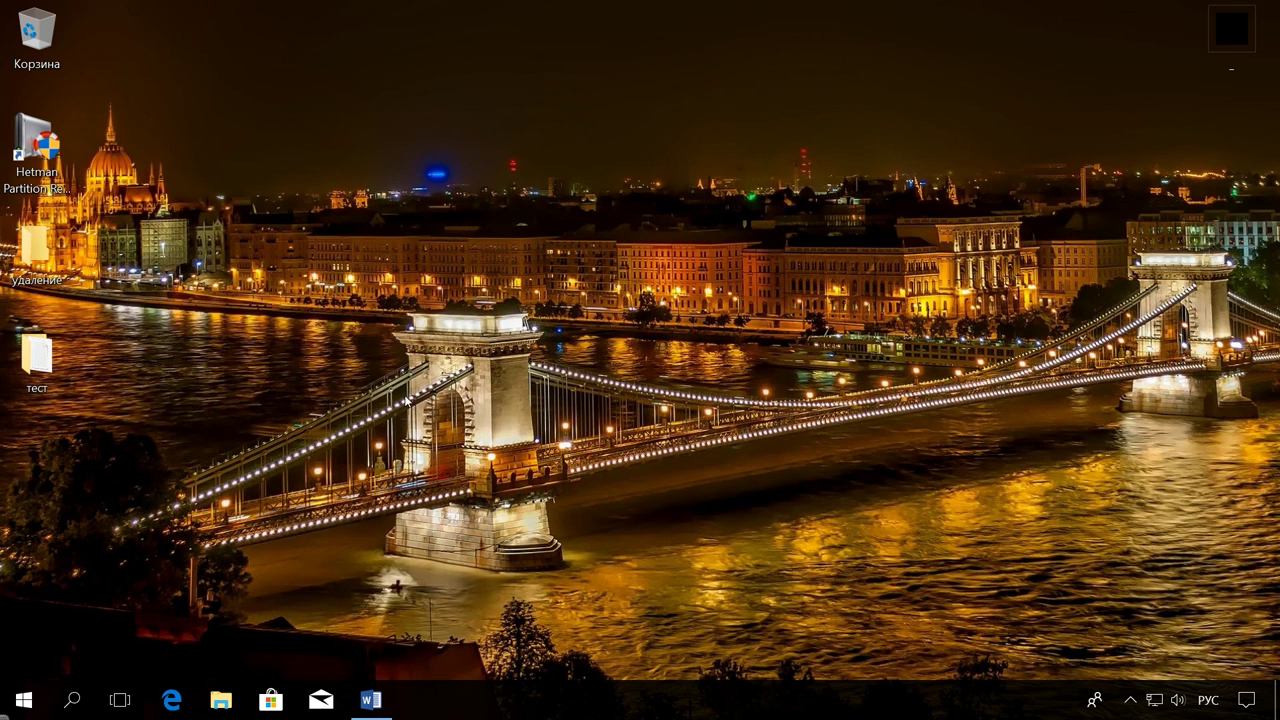
# Launch Hetman Partition Recovery, display the user profile folder's full path in File Explorer, and close File Explorer.
pyautogui.click(32, 212)
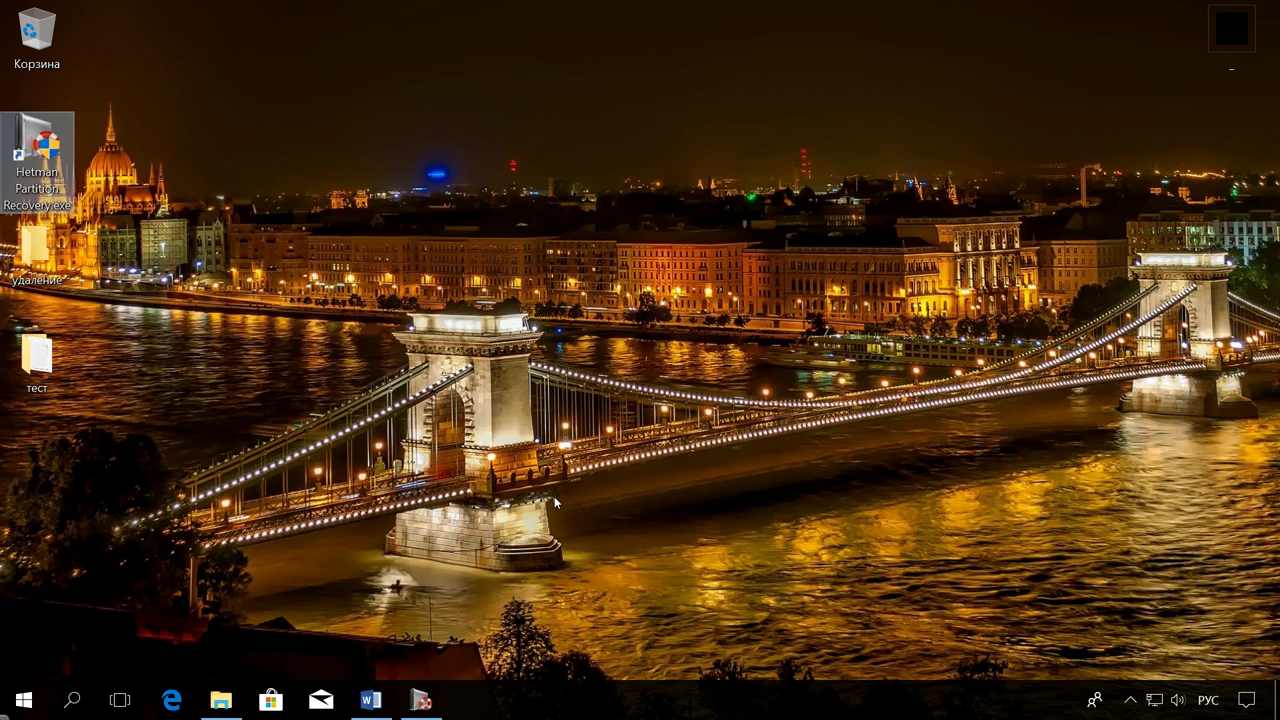
pyautogui.click(224, 708)
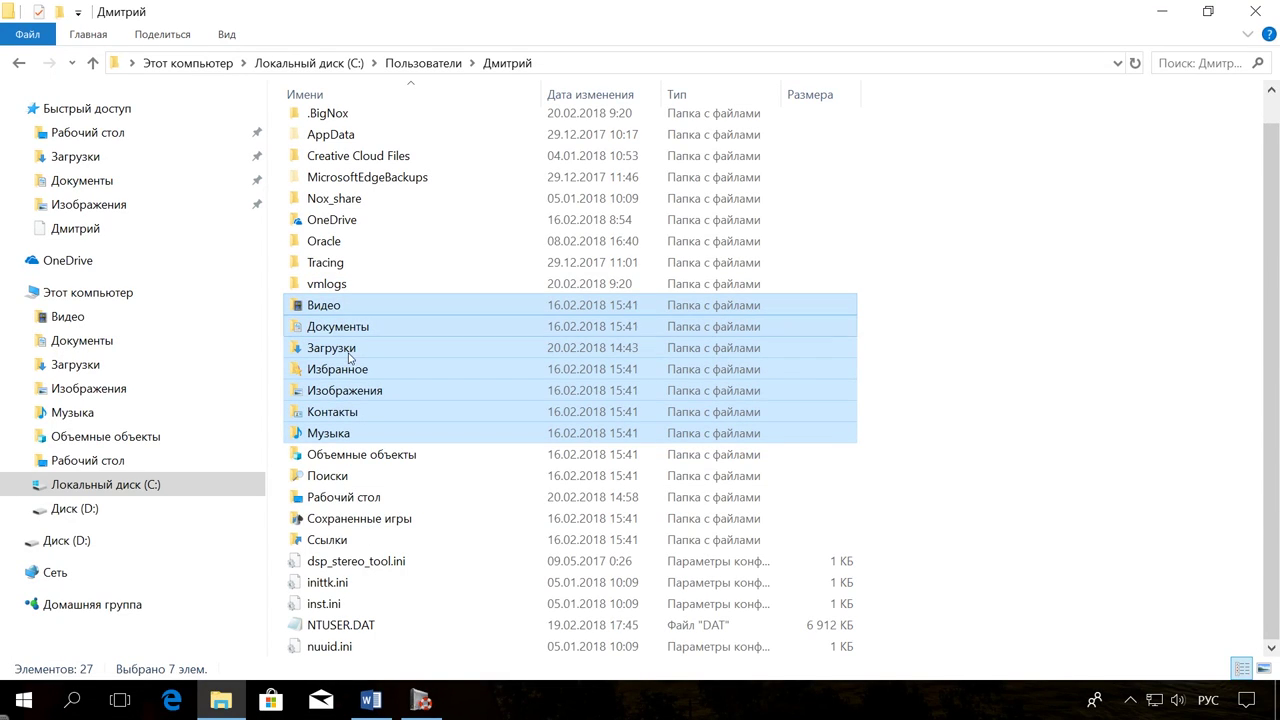
pyautogui.click(570, 56)
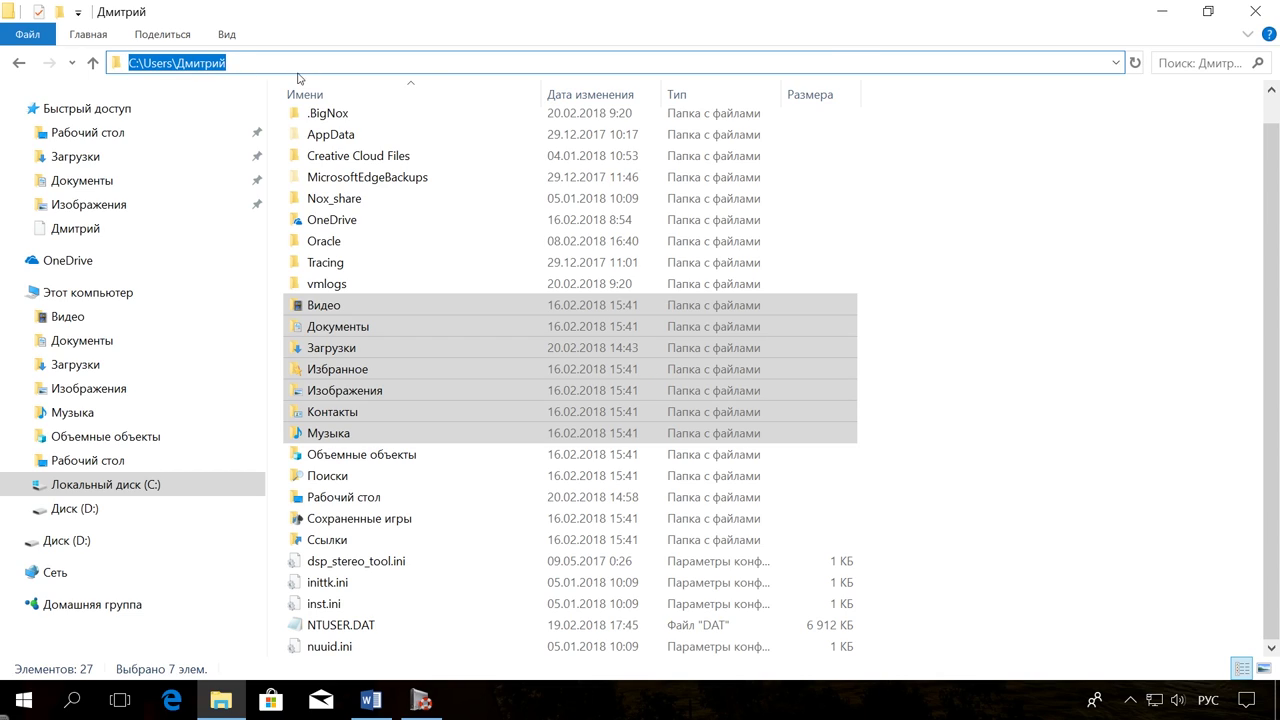
pyautogui.click(1245, 13)
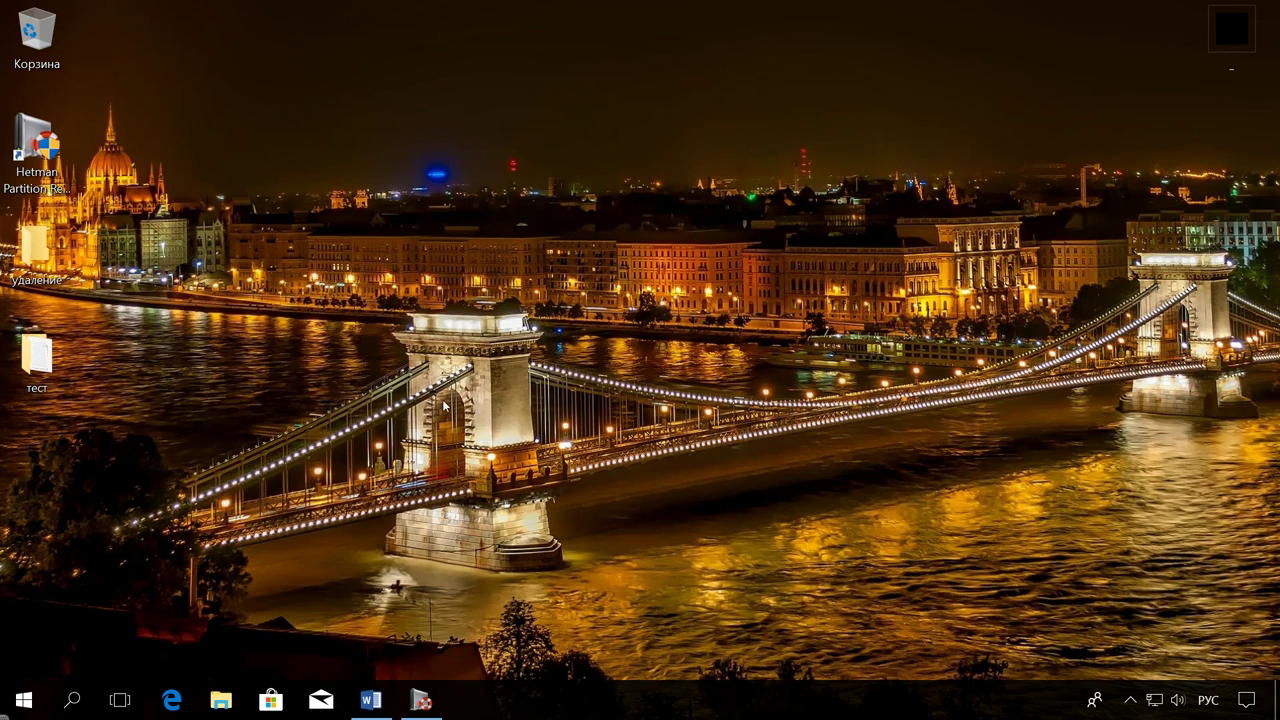
# Delete the "тест" folder from the desktop and check its original location in the Recycle Bin.
pyautogui.click(38, 360)
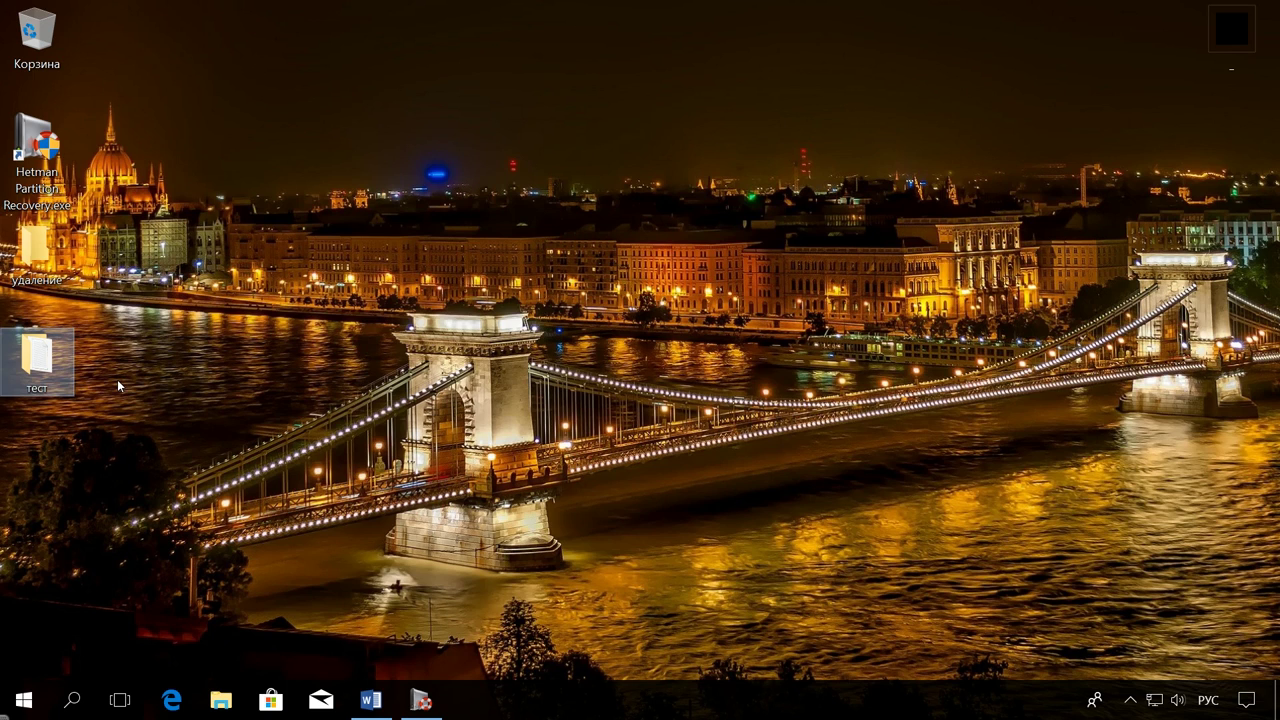
pyautogui.press('Delete')
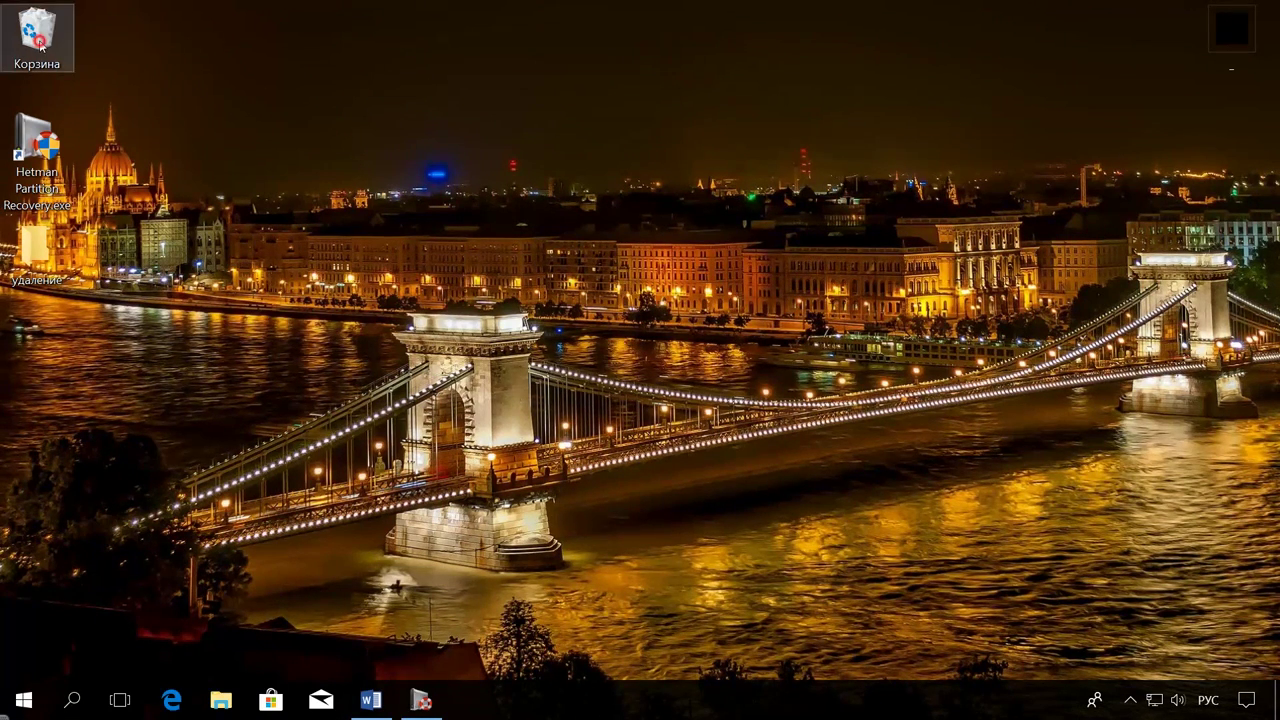
pyautogui.doubleClick(38, 35)
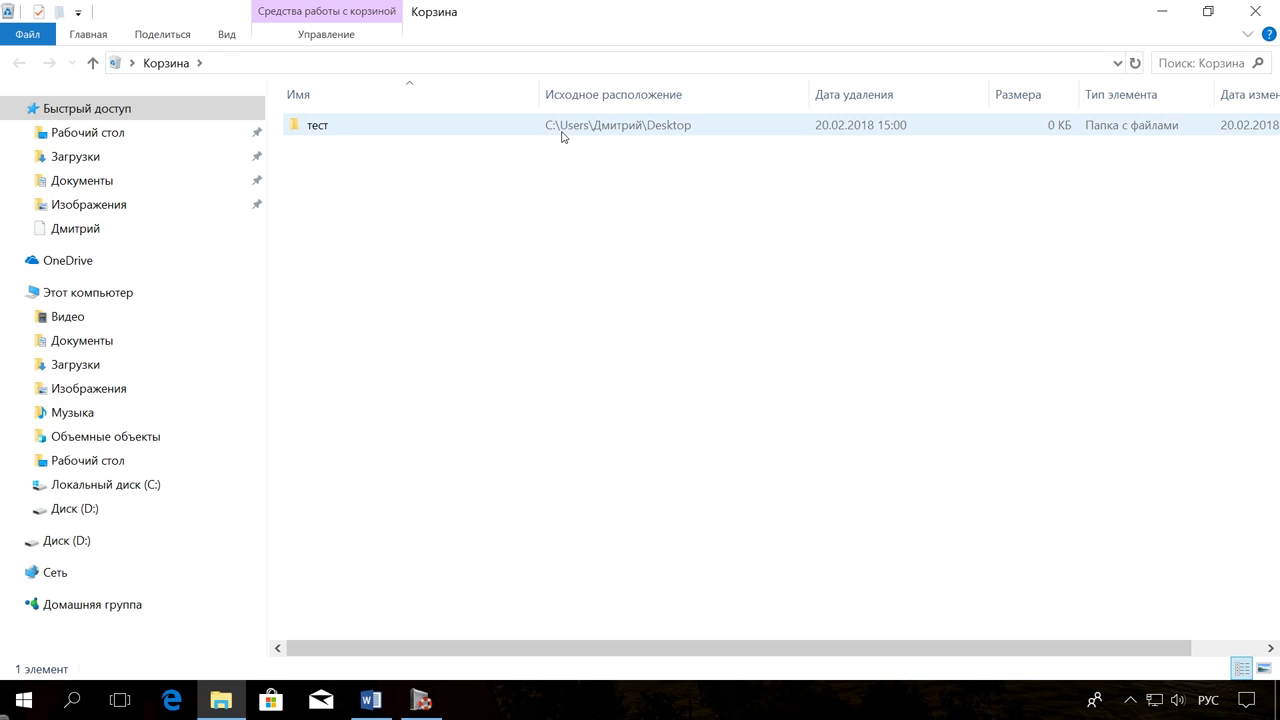
pyautogui.click(1255, 11)
# Open File Explorer and view the storage location in the Documents folder's properties.
pyautogui.click(221, 700)
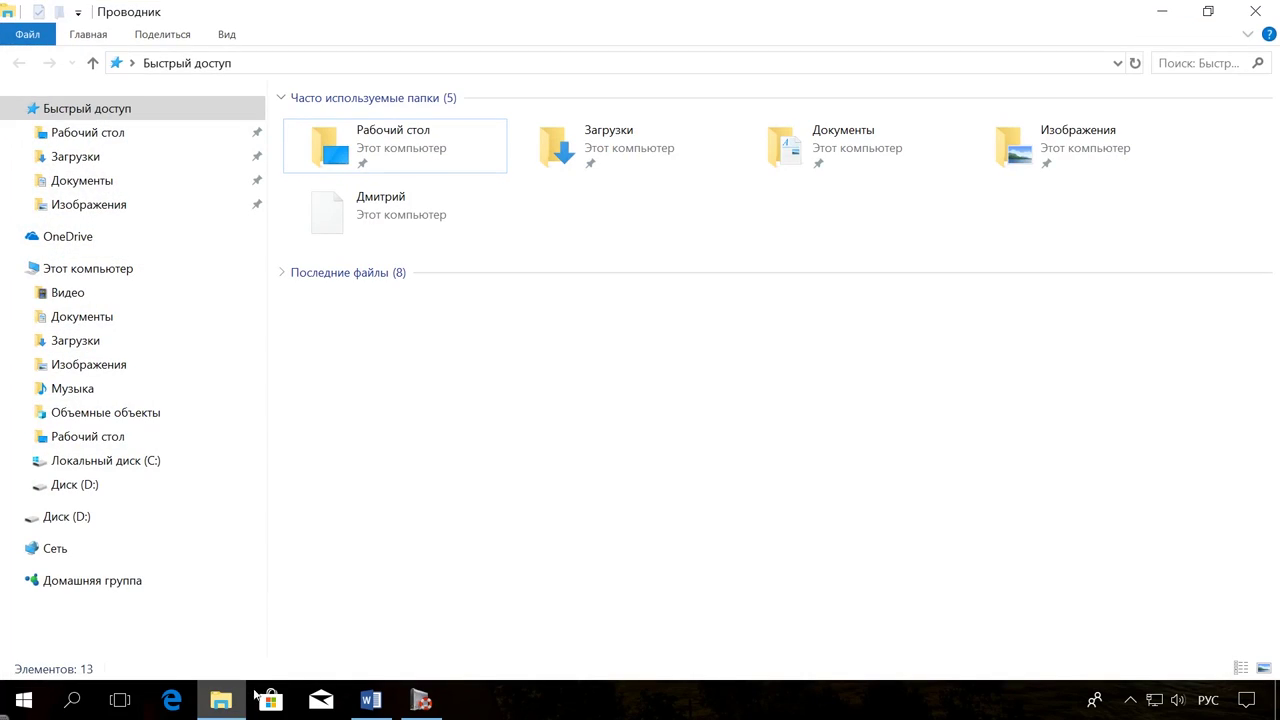
pyautogui.click(110, 318)
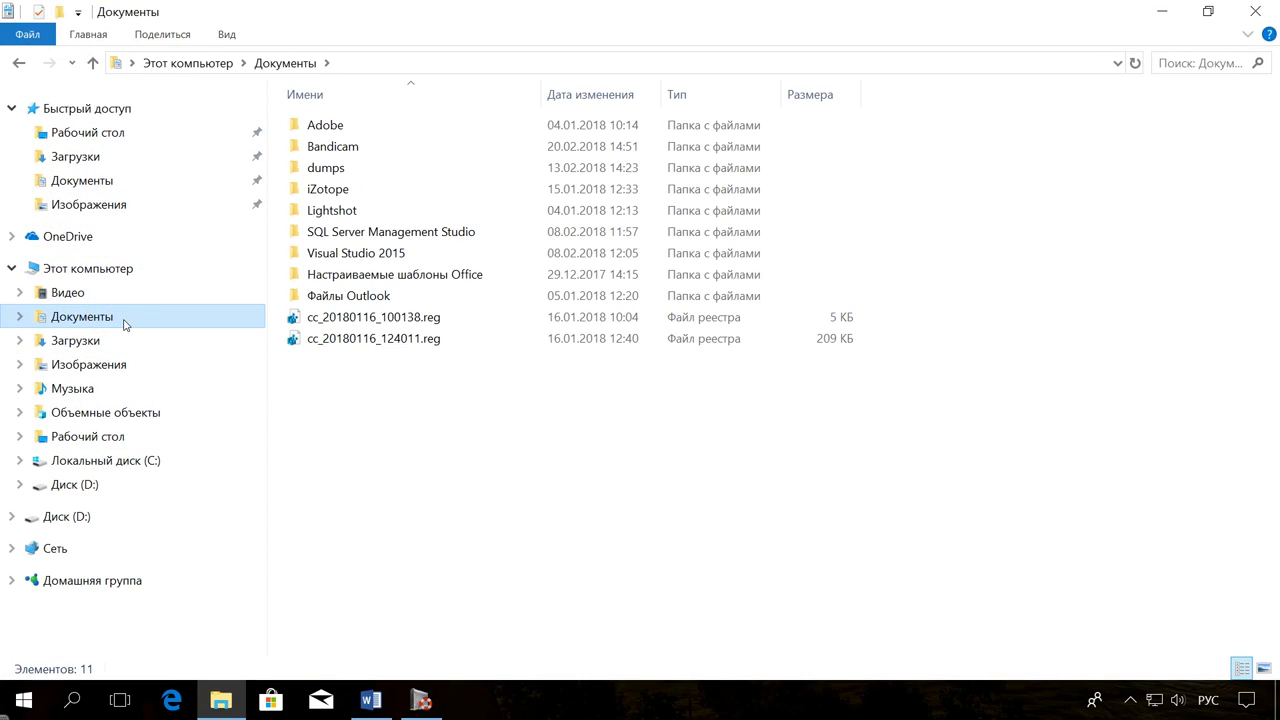
pyautogui.rightClick(118, 324)
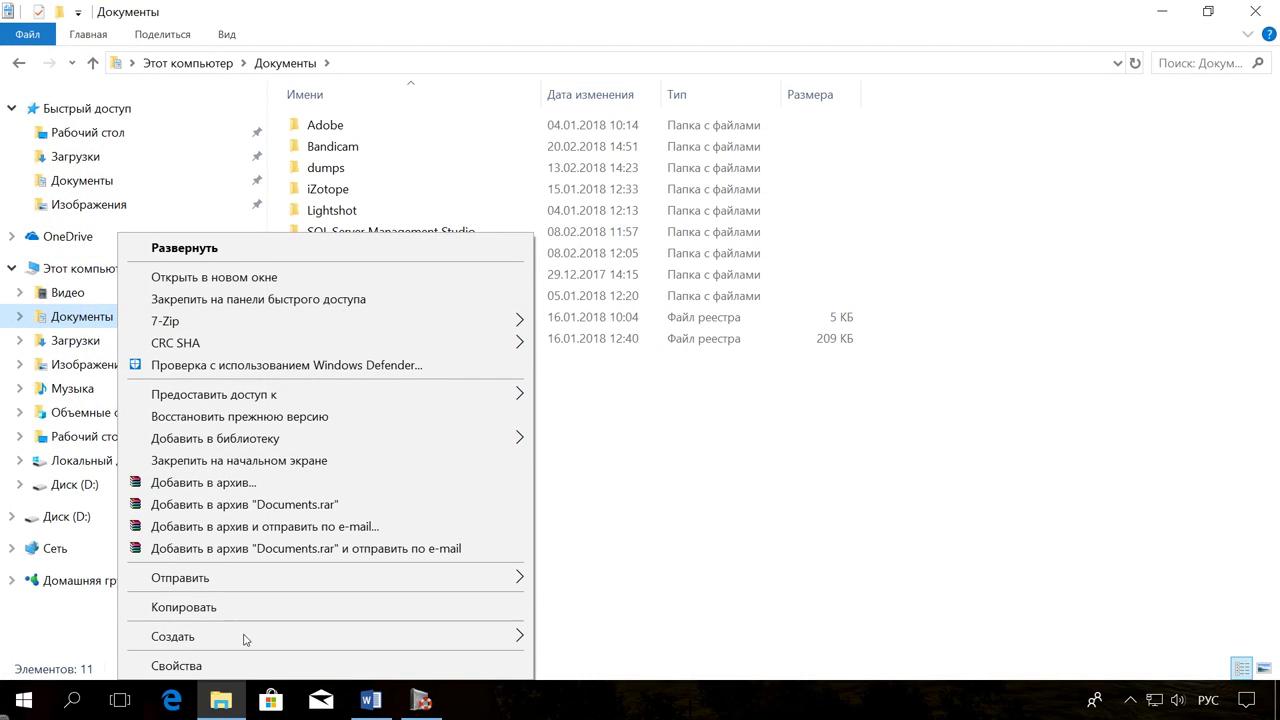
pyautogui.click(251, 664)
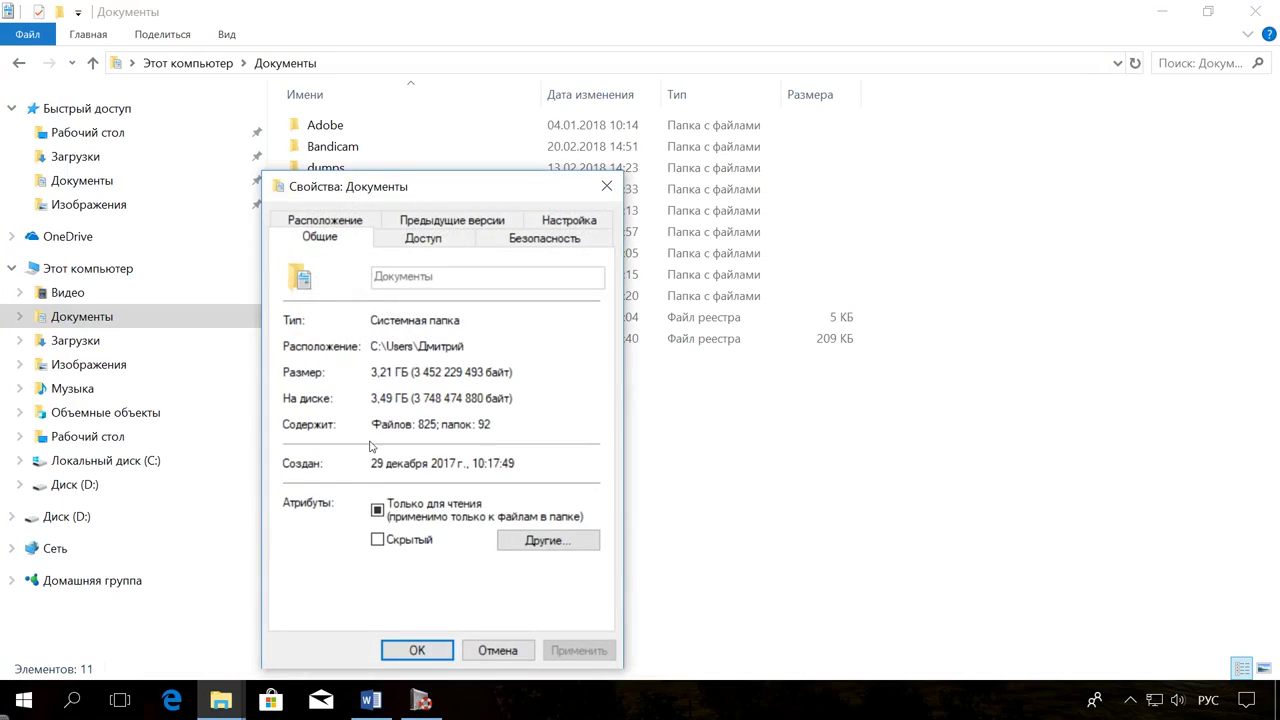
pyautogui.click(350, 225)
pyautogui.click(448, 418)
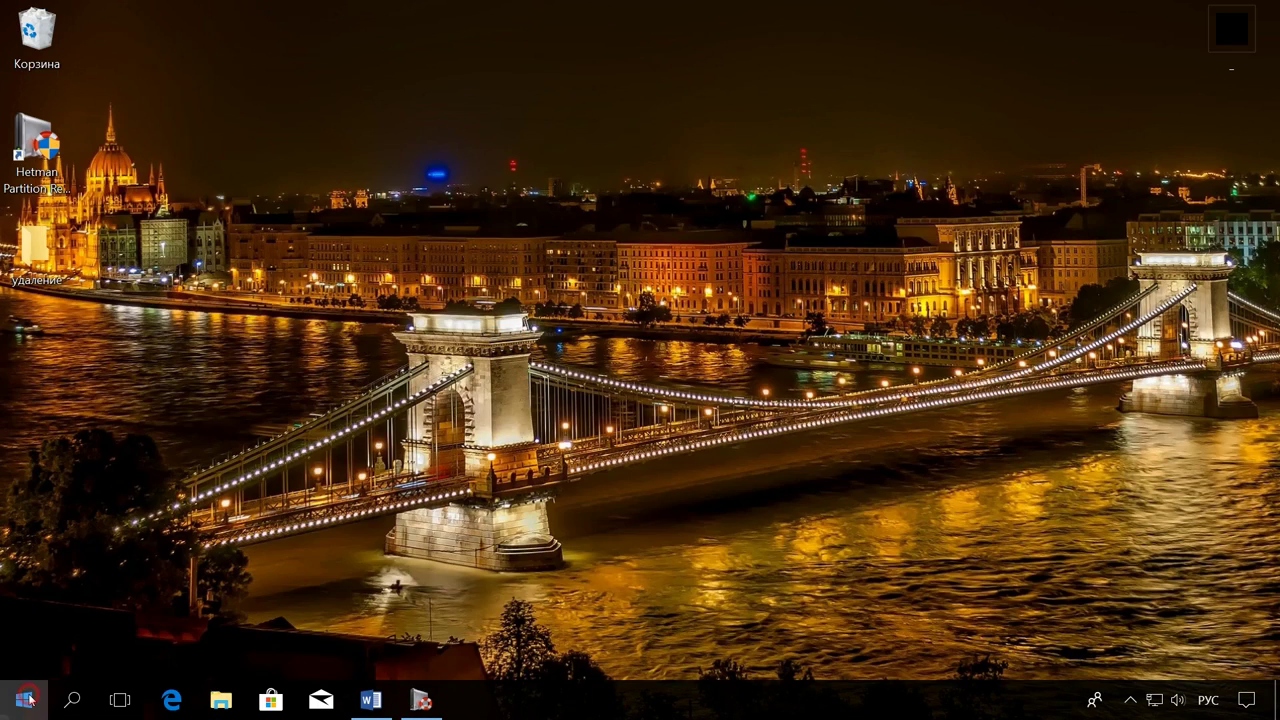
# Open the storage page in the Windows system settings and display the save locations for new content.
pyautogui.click(24, 700)
pyautogui.click(25, 608)
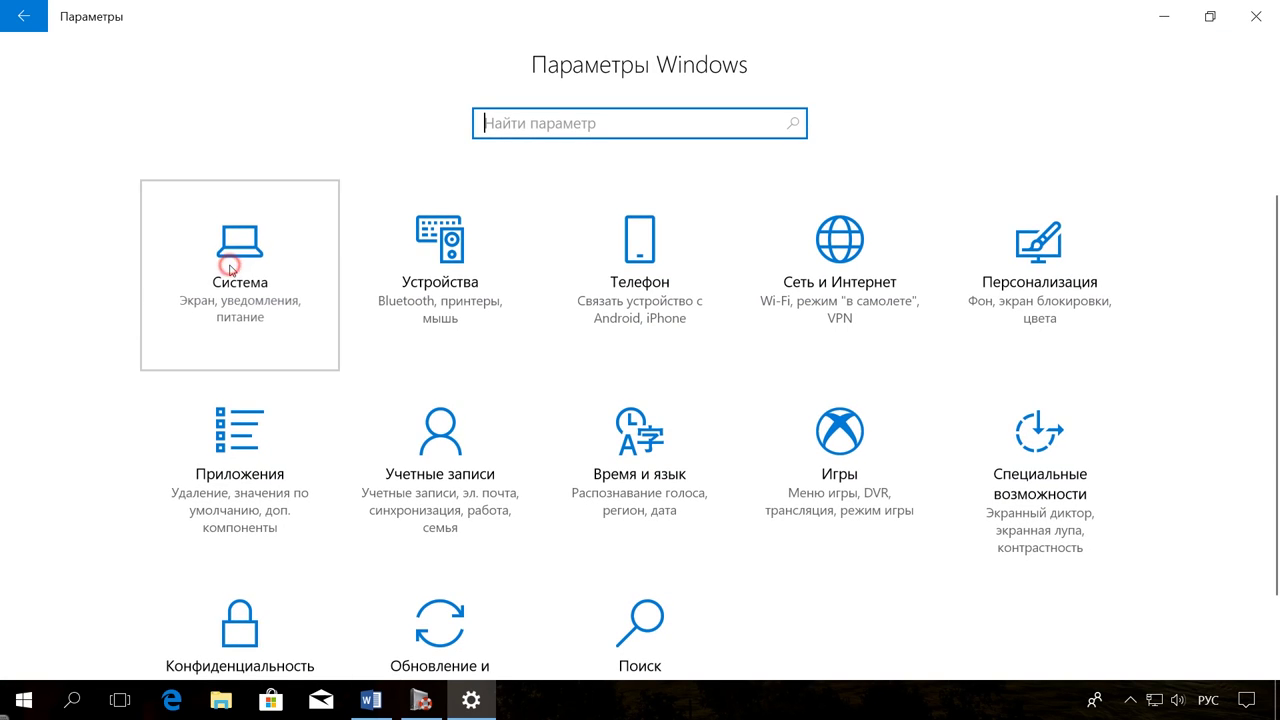
pyautogui.click(230, 268)
pyautogui.click(140, 370)
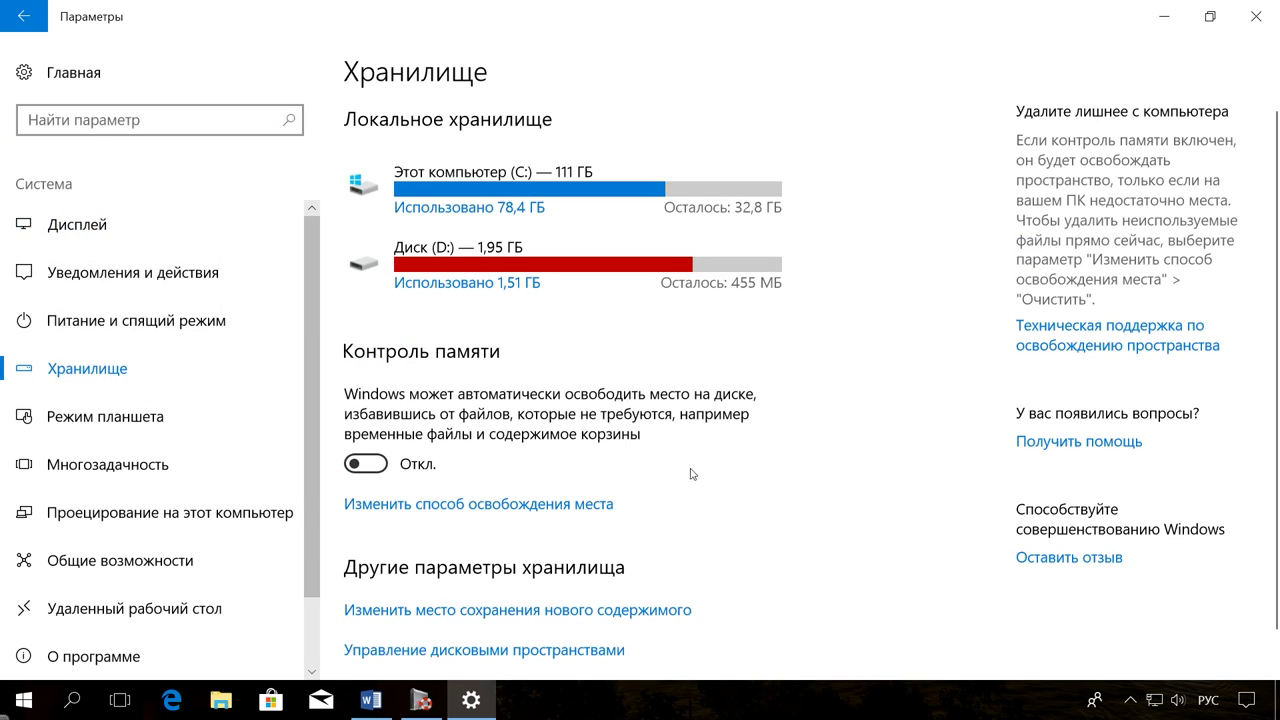
pyautogui.click(646, 612)
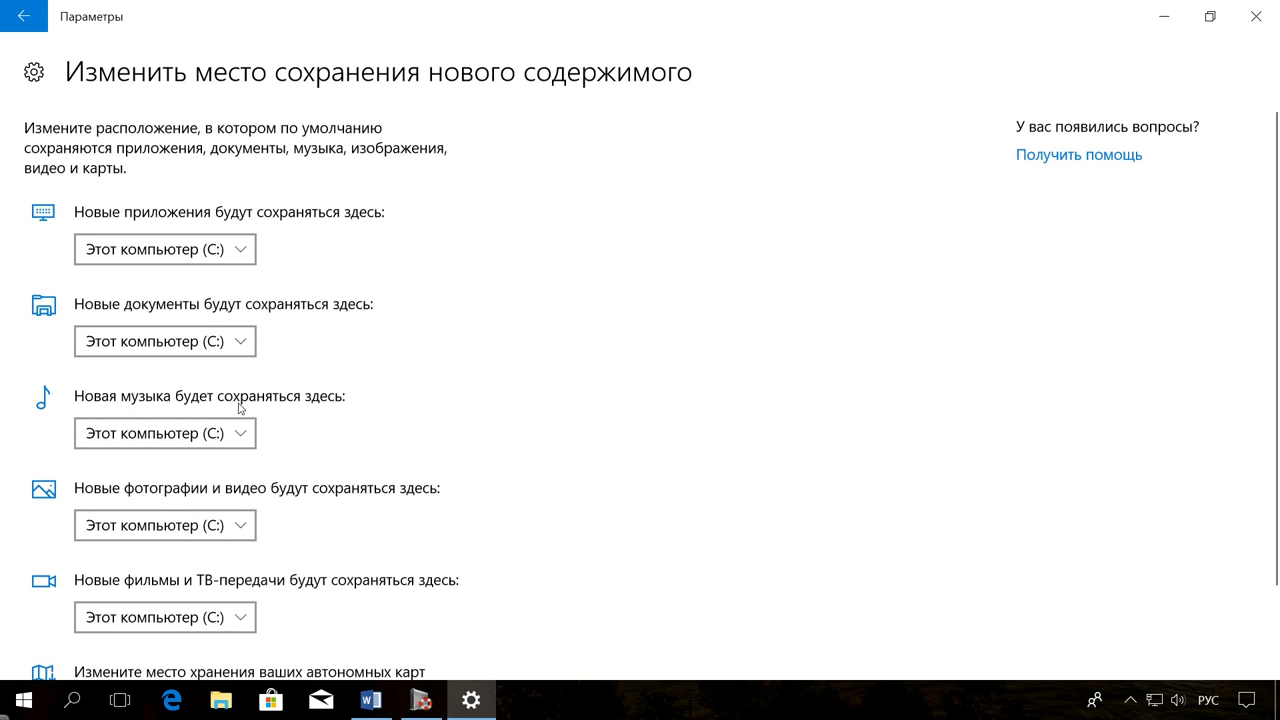
# Set the save location for new documents to Disk (D:).
pyautogui.scroll(-2, 240, 323)
pyautogui.click(237, 264)
pyautogui.click(177, 286)
pyautogui.click(241, 258)
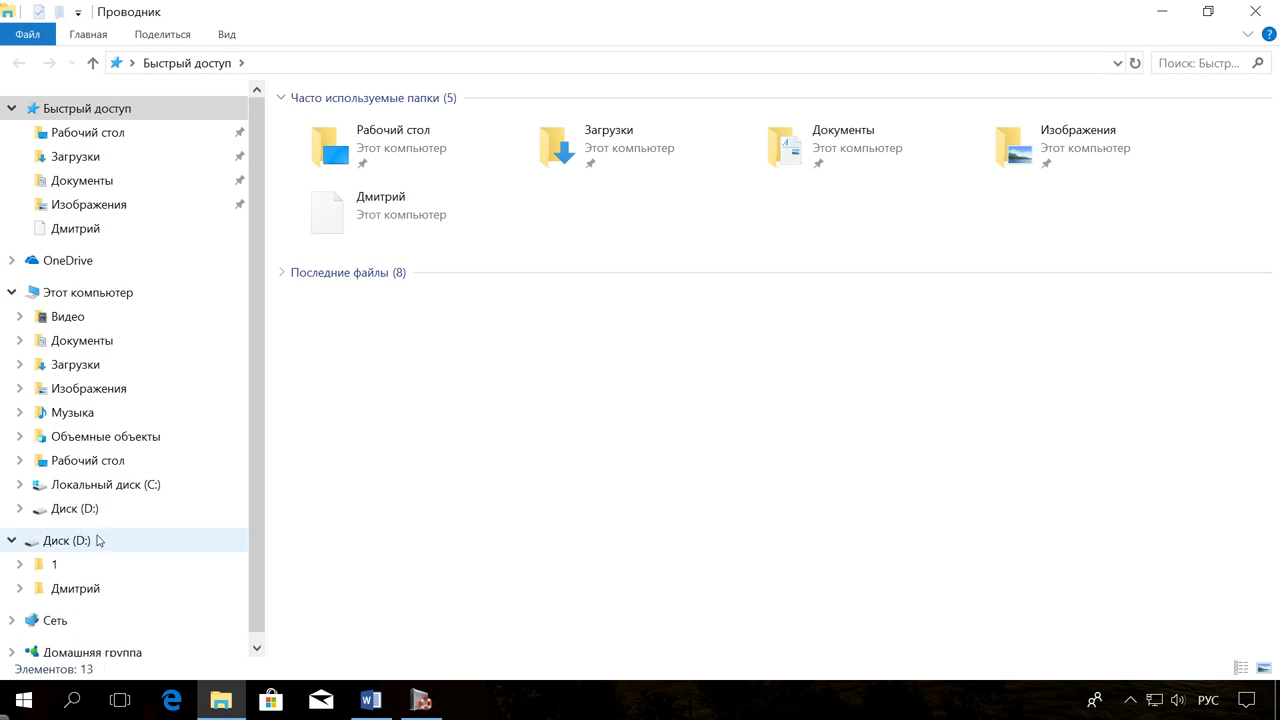
# Examine the user's folder on Disk (D:) in File Explorer and close the window.
pyautogui.click(97, 540)
pyautogui.click(323, 152)
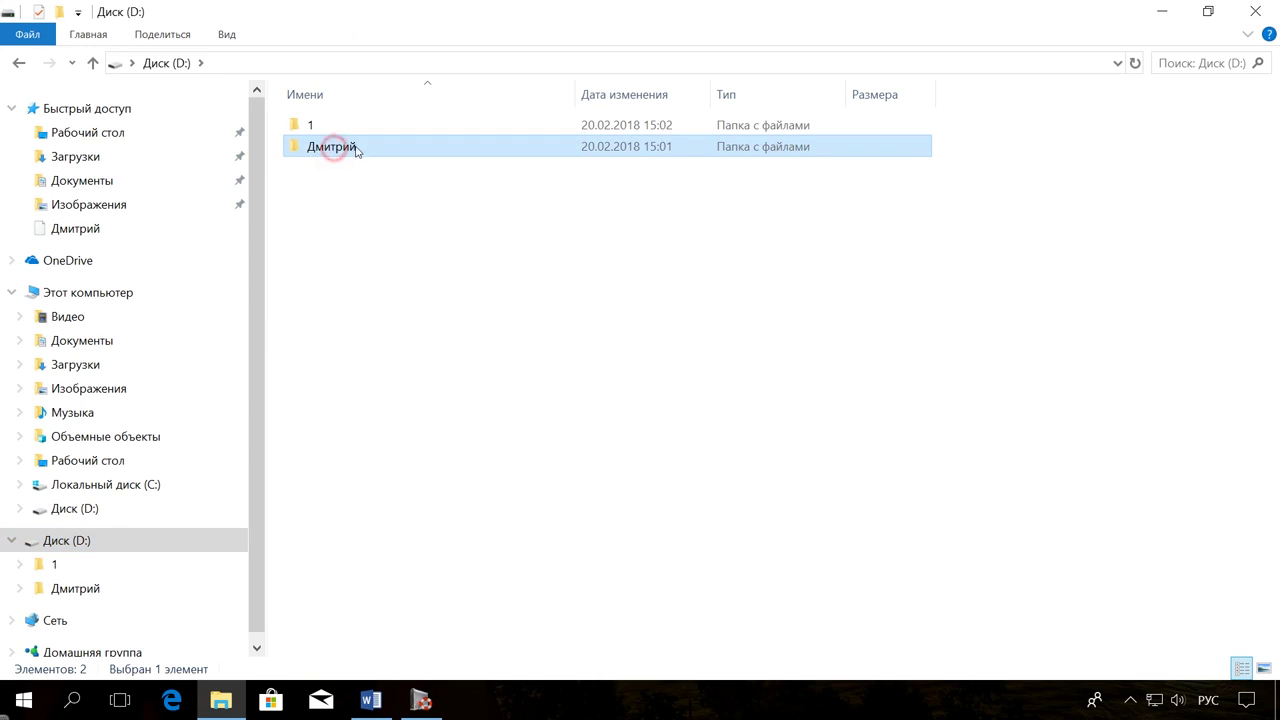
pyautogui.doubleClick(358, 148)
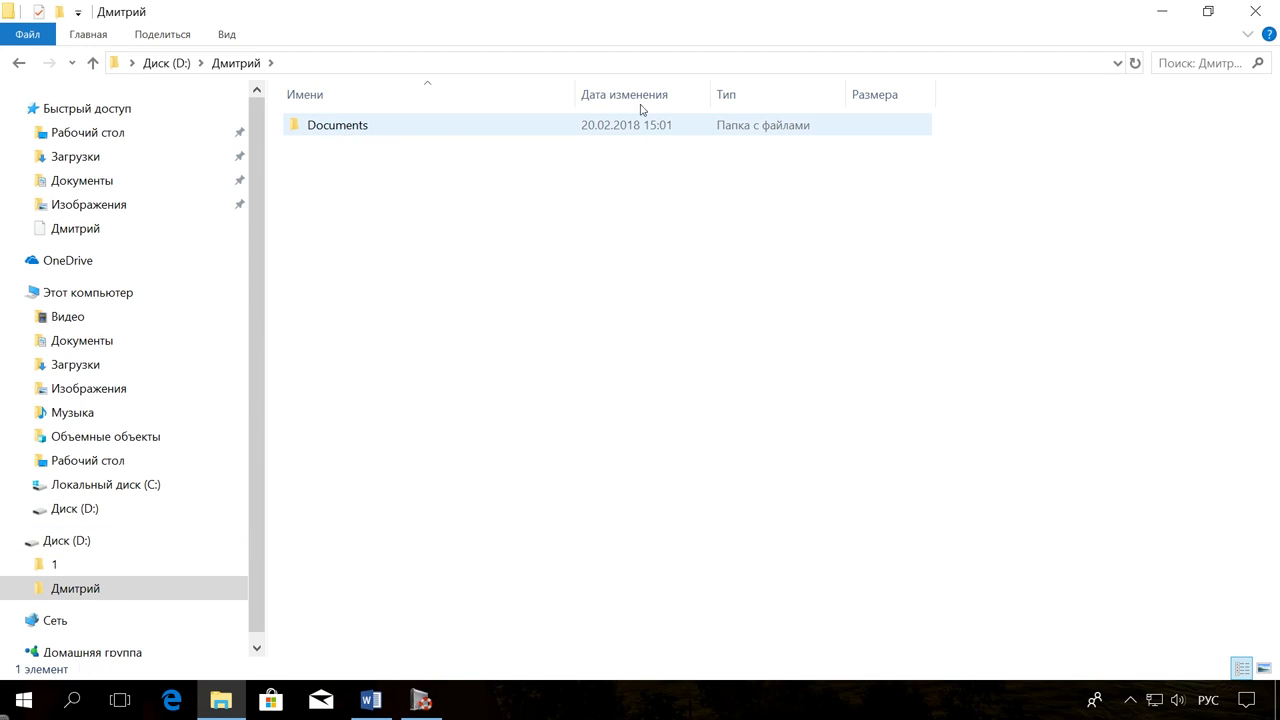
pyautogui.click(1253, 17)
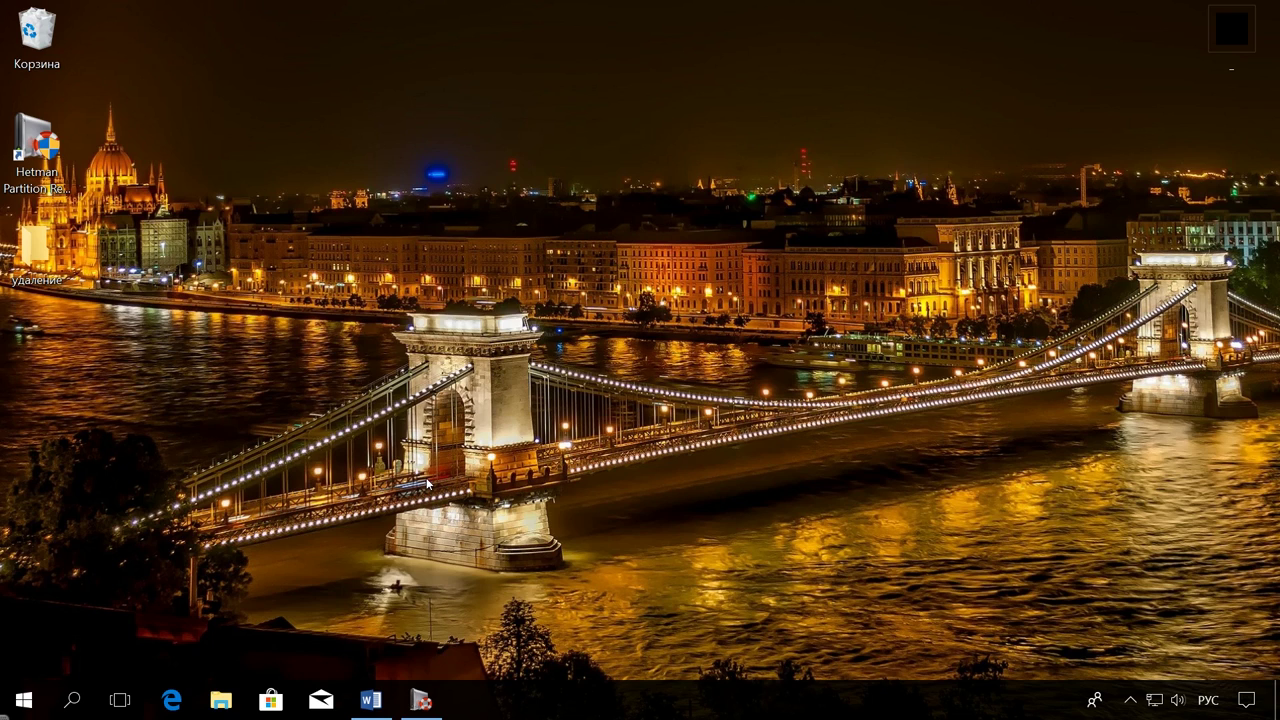
# Switch to Hetman Partition Recovery and run a quick scan of local disk C: to completion.
pyautogui.click(421, 700)
pyautogui.doubleClick(143, 161)
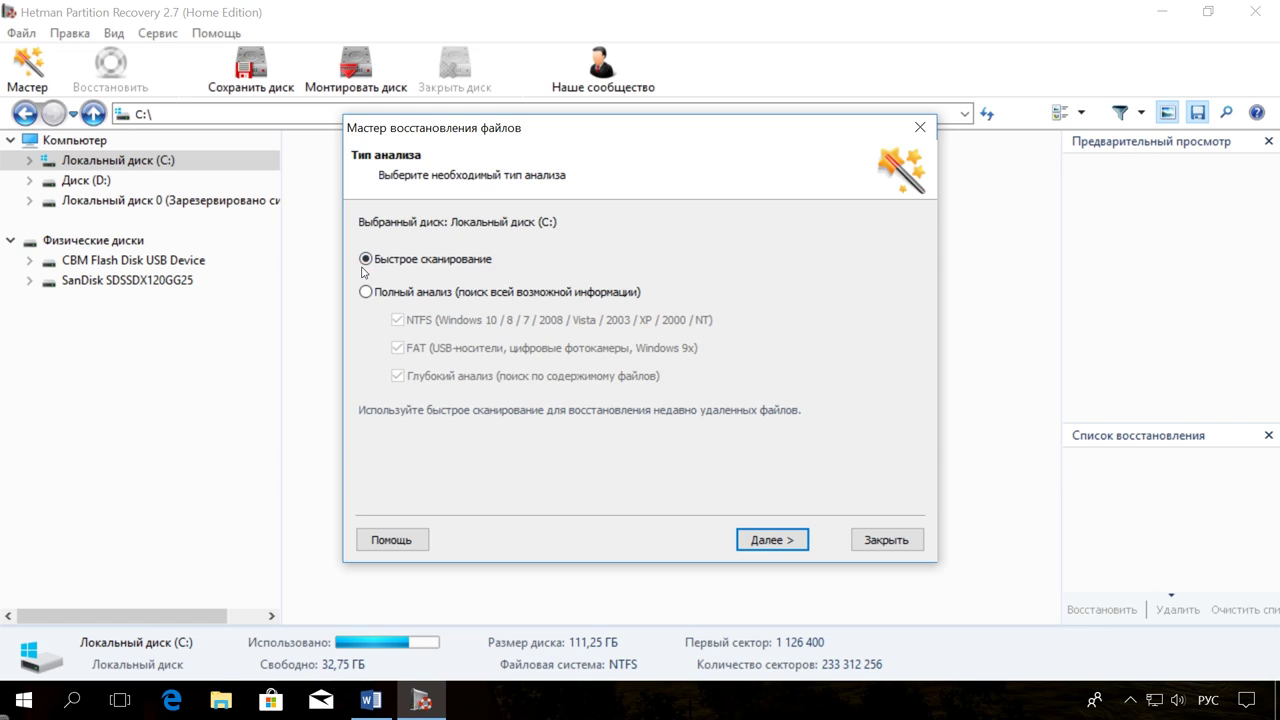
pyautogui.click(776, 539)
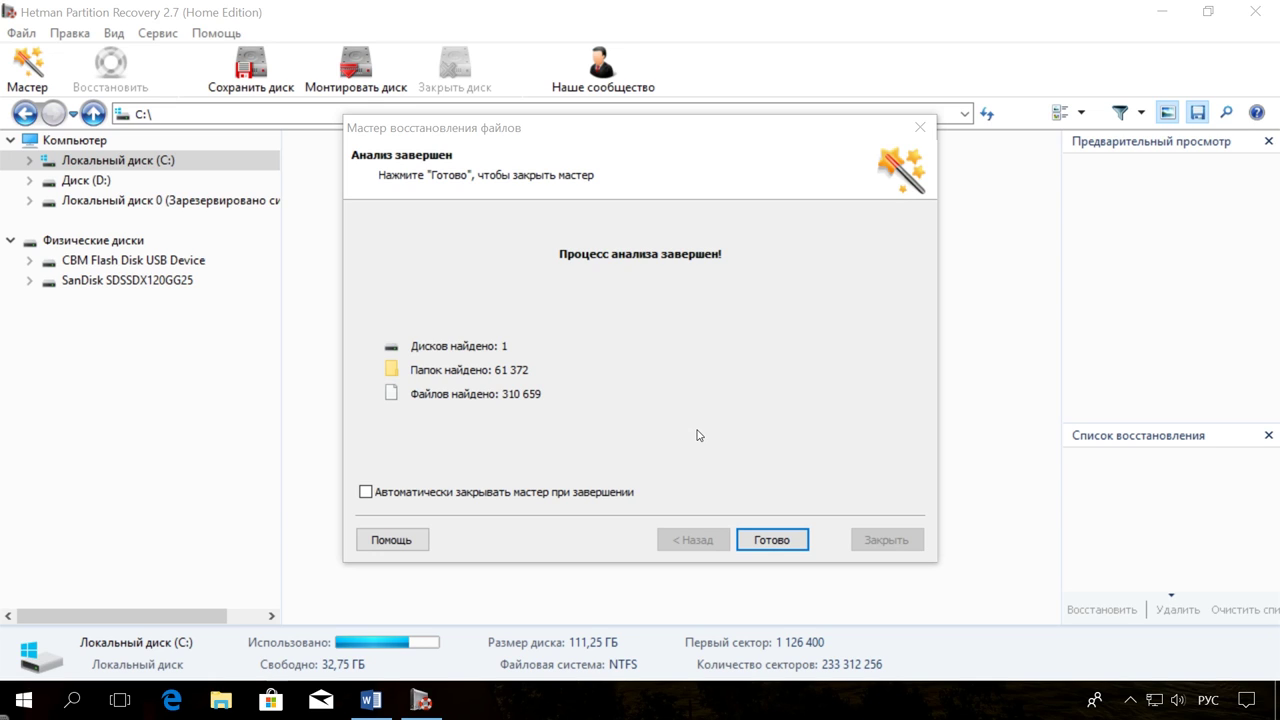
pyautogui.click(744, 528)
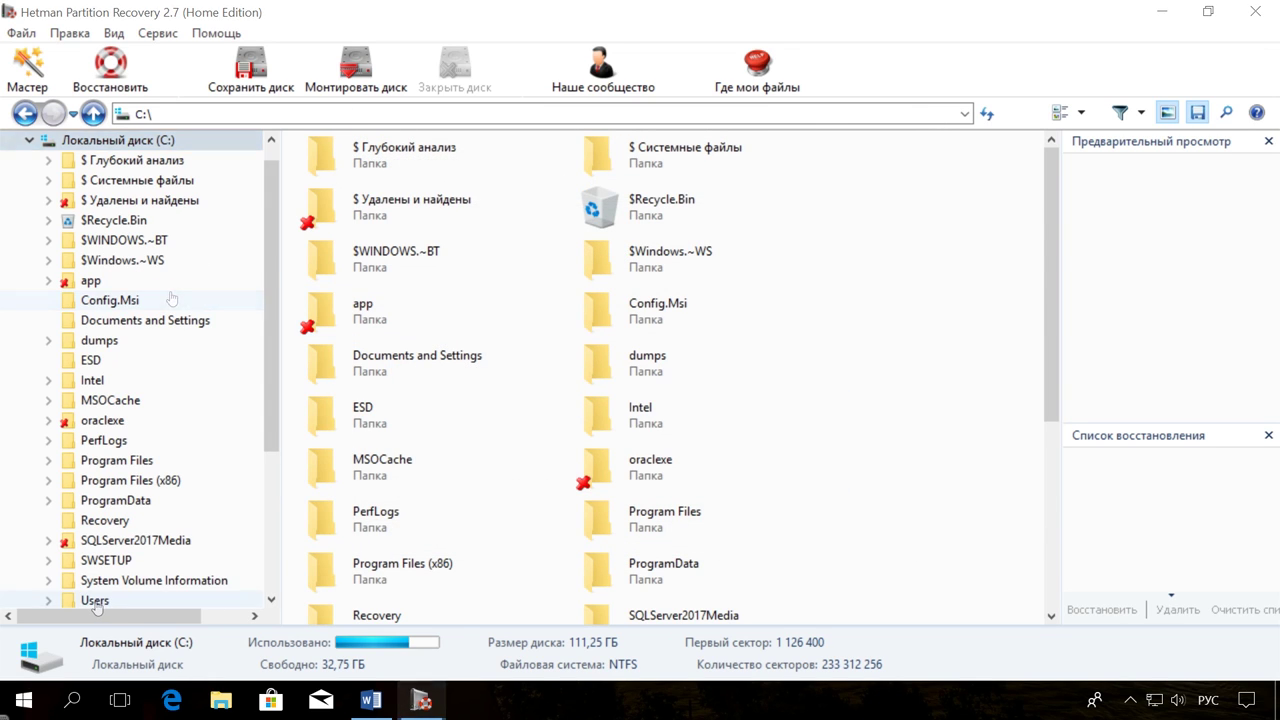
# Open the Desktop folder inside the user's profile folder under C:\Users in the scan results.
pyautogui.click(95, 601)
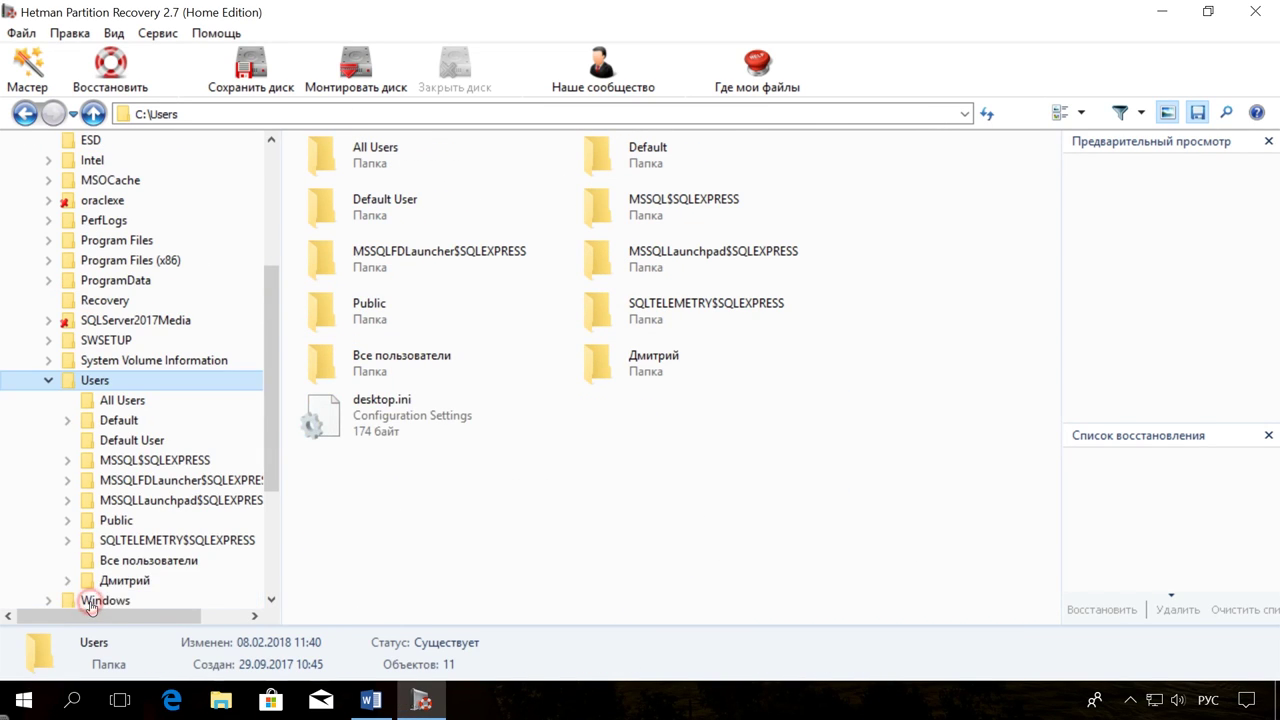
pyautogui.doubleClick(645, 360)
pyautogui.click(395, 358)
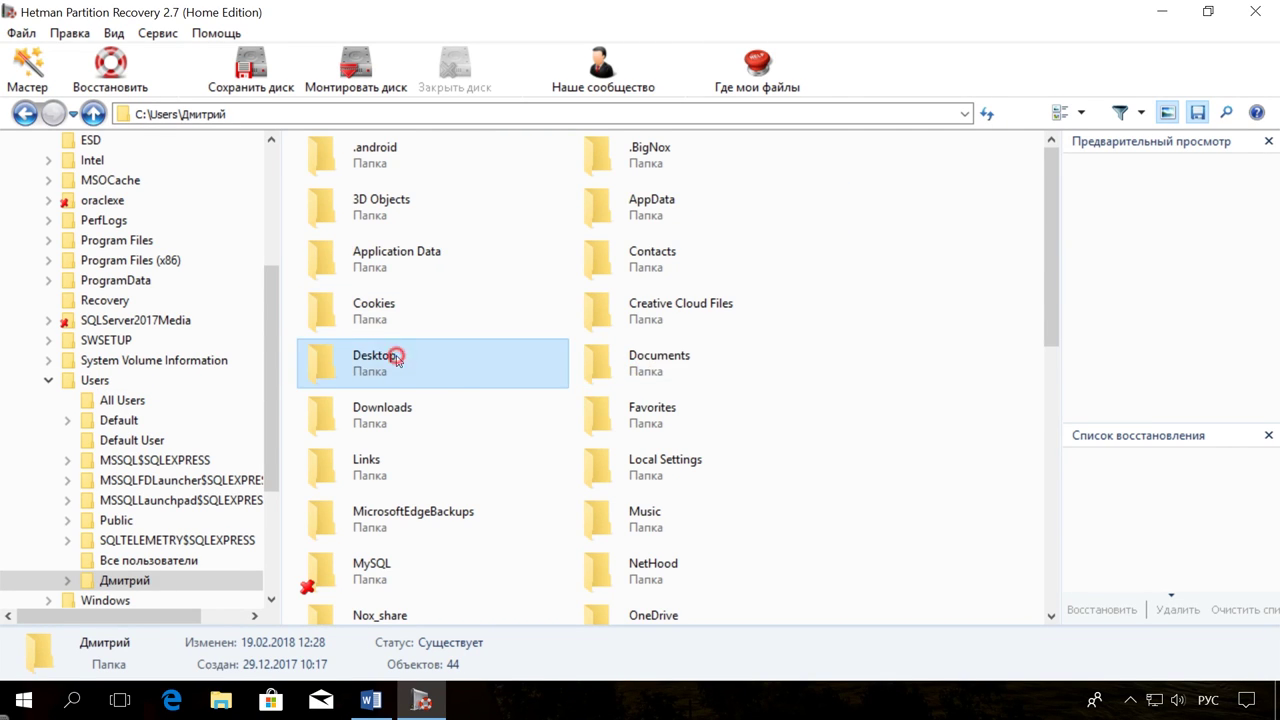
pyautogui.doubleClick(395, 358)
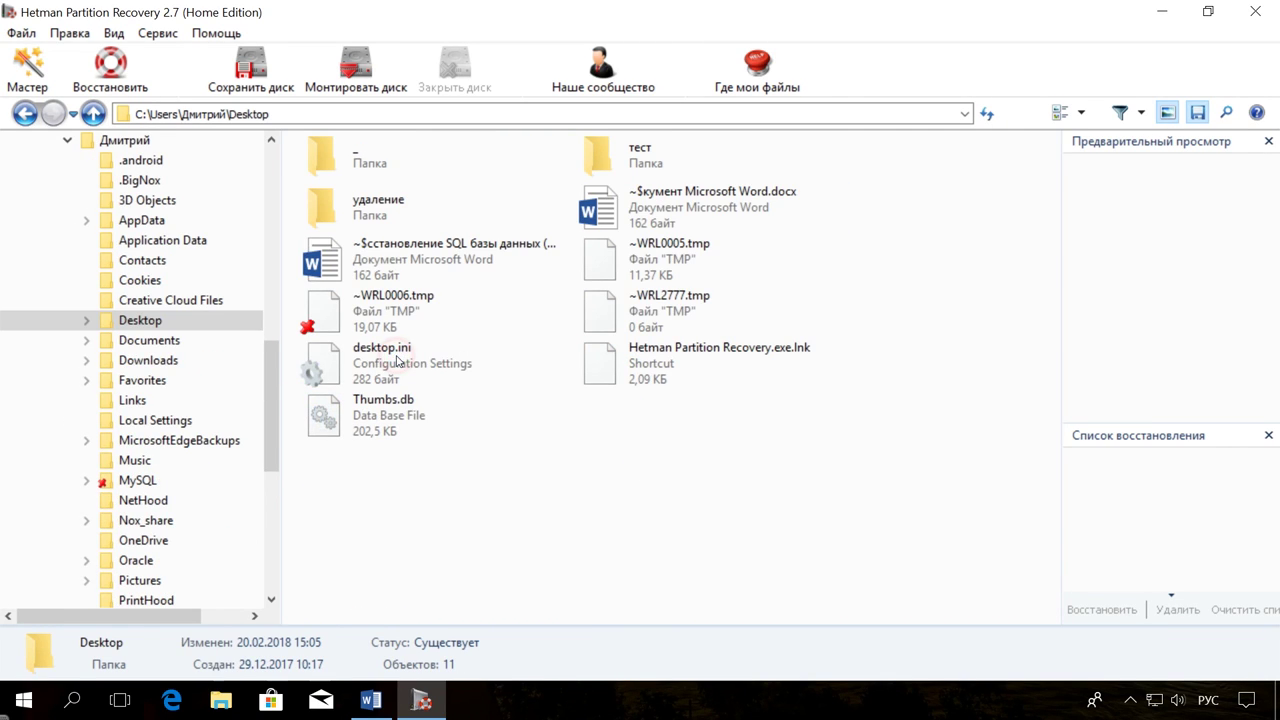
# Recover the folder тест to the hard disk at C:\Восстановленные файлы\, accepting saving to the same disk, and finish the wizard.
pyautogui.click(673, 172)
pyautogui.rightClick(697, 160)
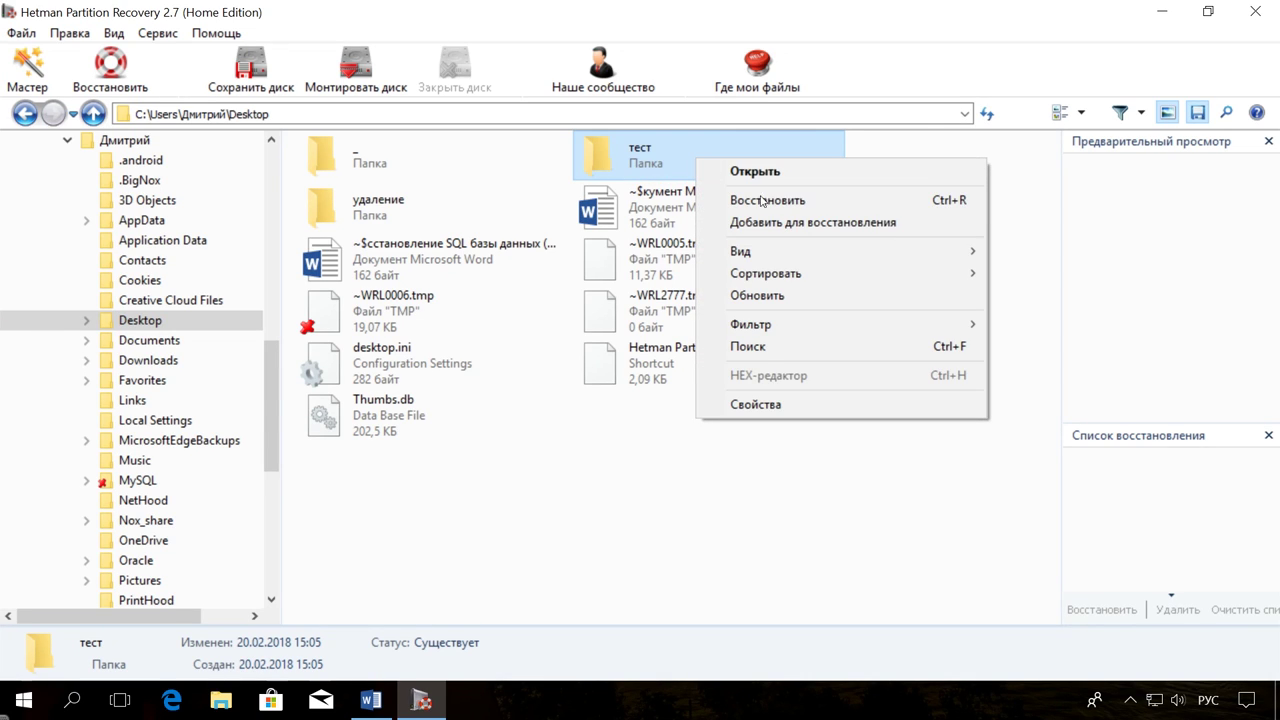
pyautogui.click(755, 200)
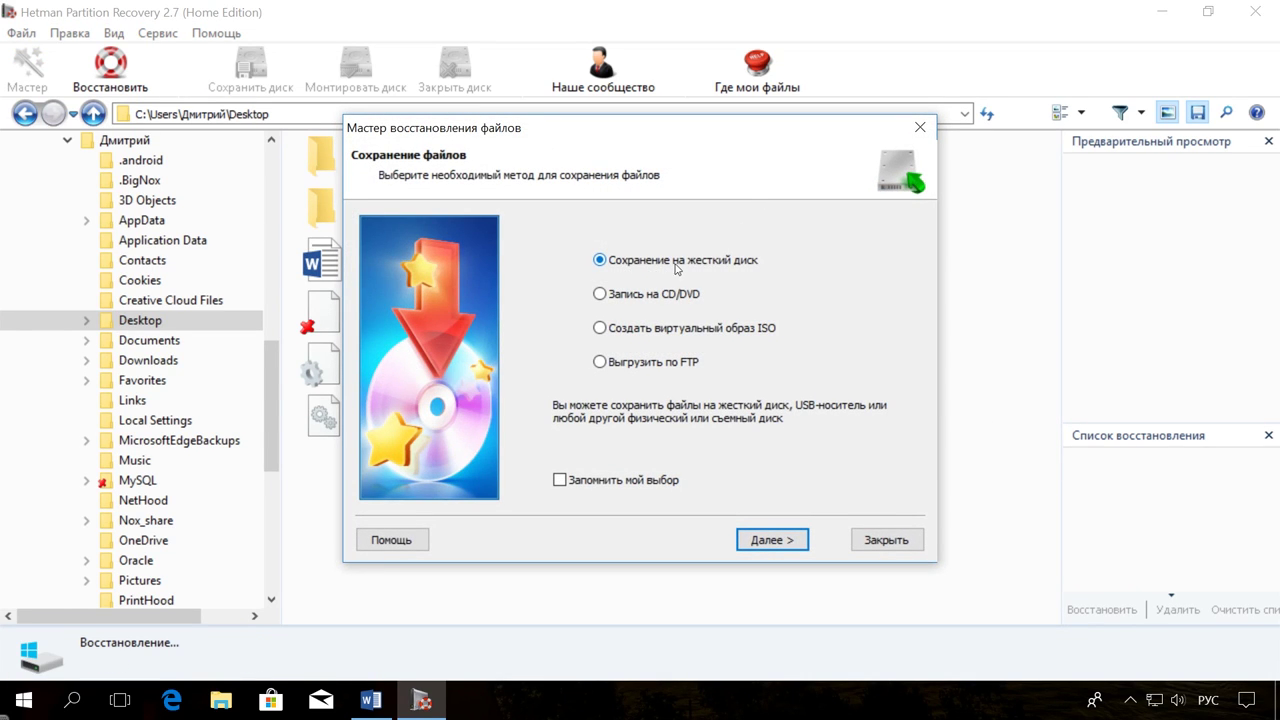
pyautogui.click(772, 539)
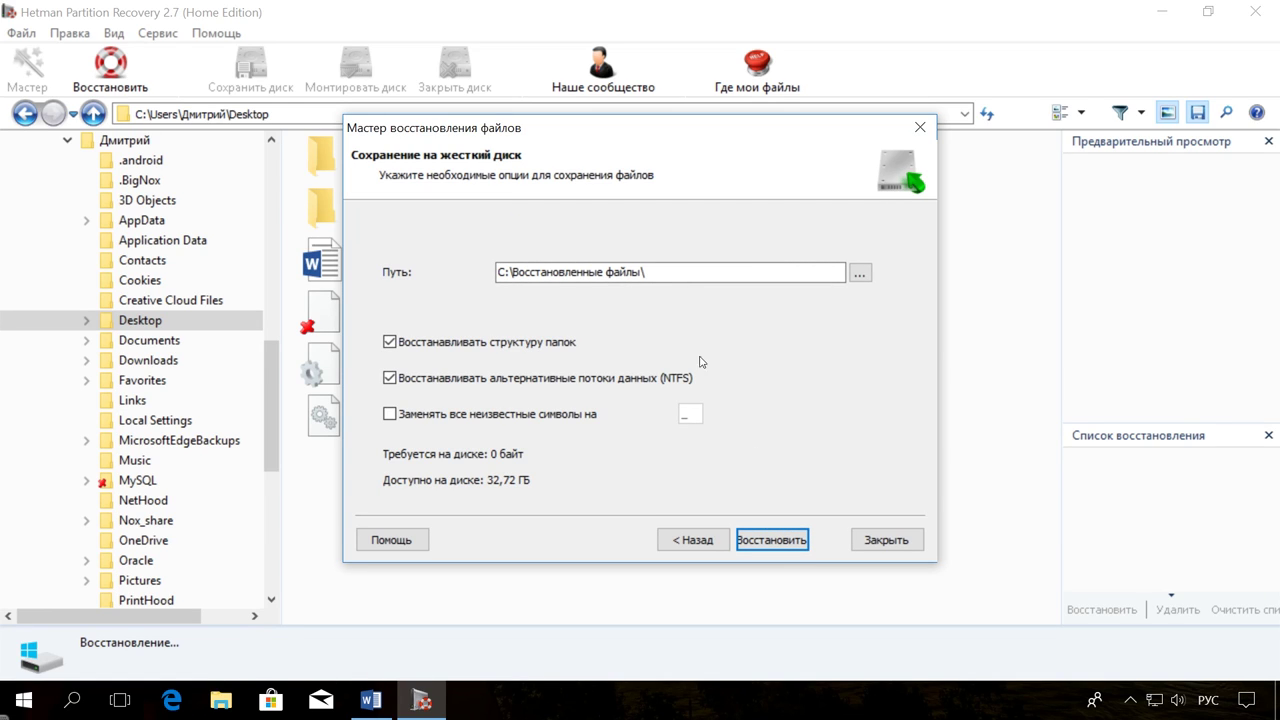
pyautogui.click(776, 540)
pyautogui.click(694, 380)
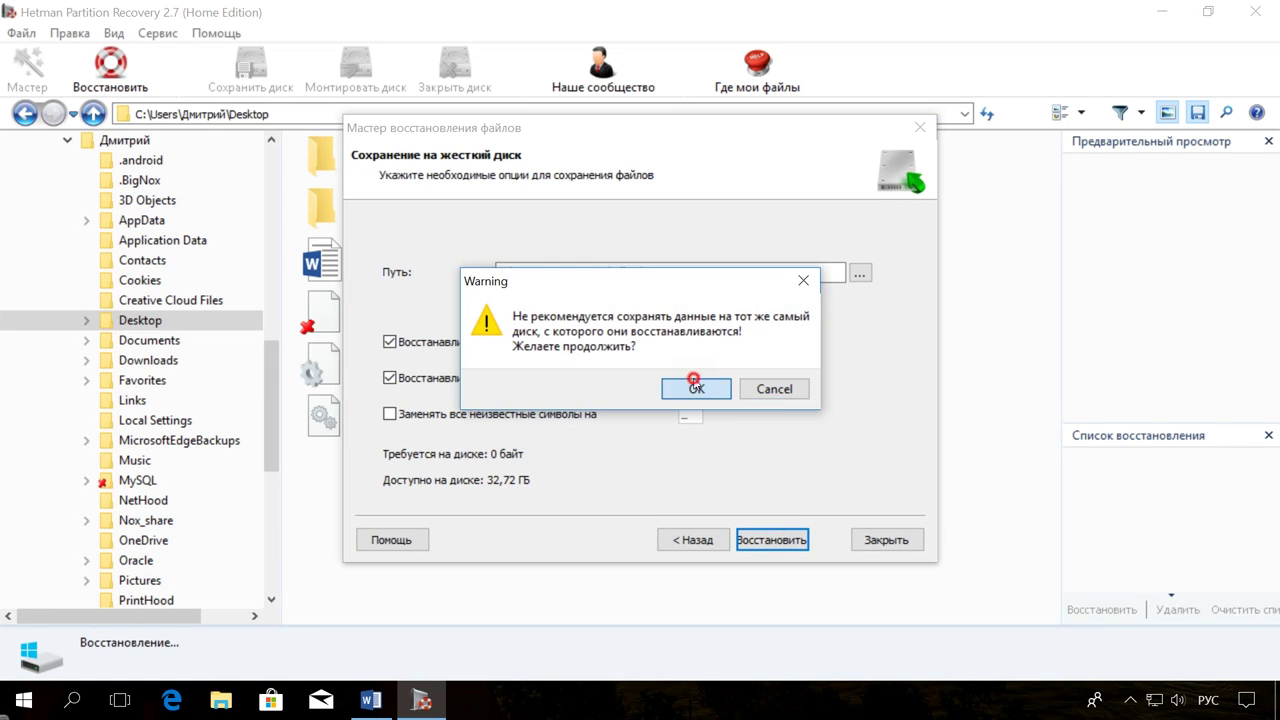
pyautogui.click(777, 540)
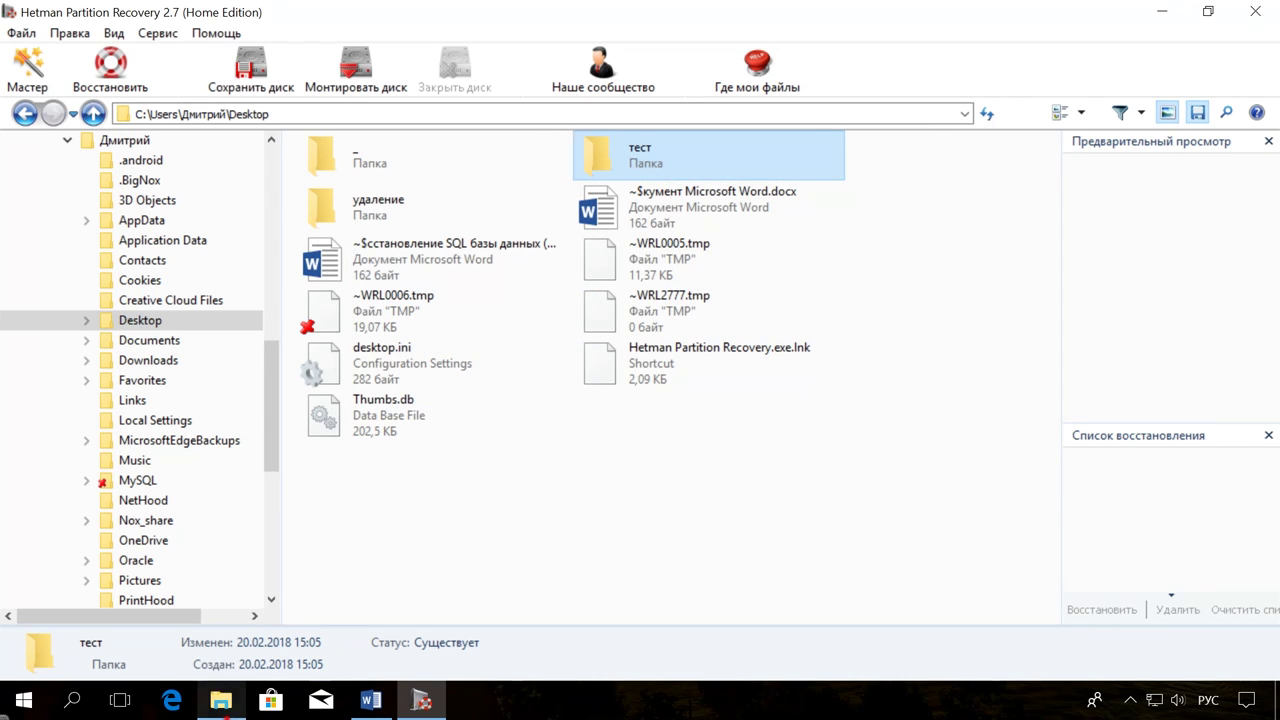
# Switch to File Explorer and examine the recovered folder тест in Восстановленные файлы on local disk C:.
pyautogui.doubleClick(399, 403)
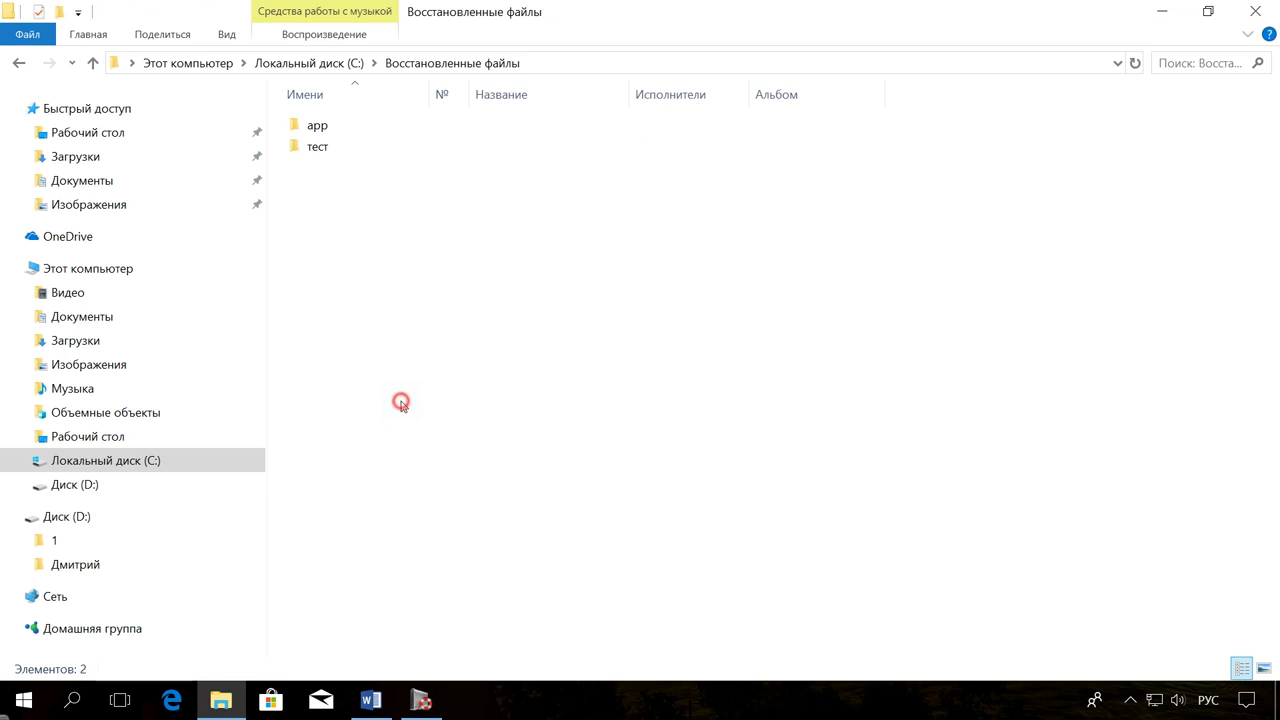
pyautogui.click(317, 147)
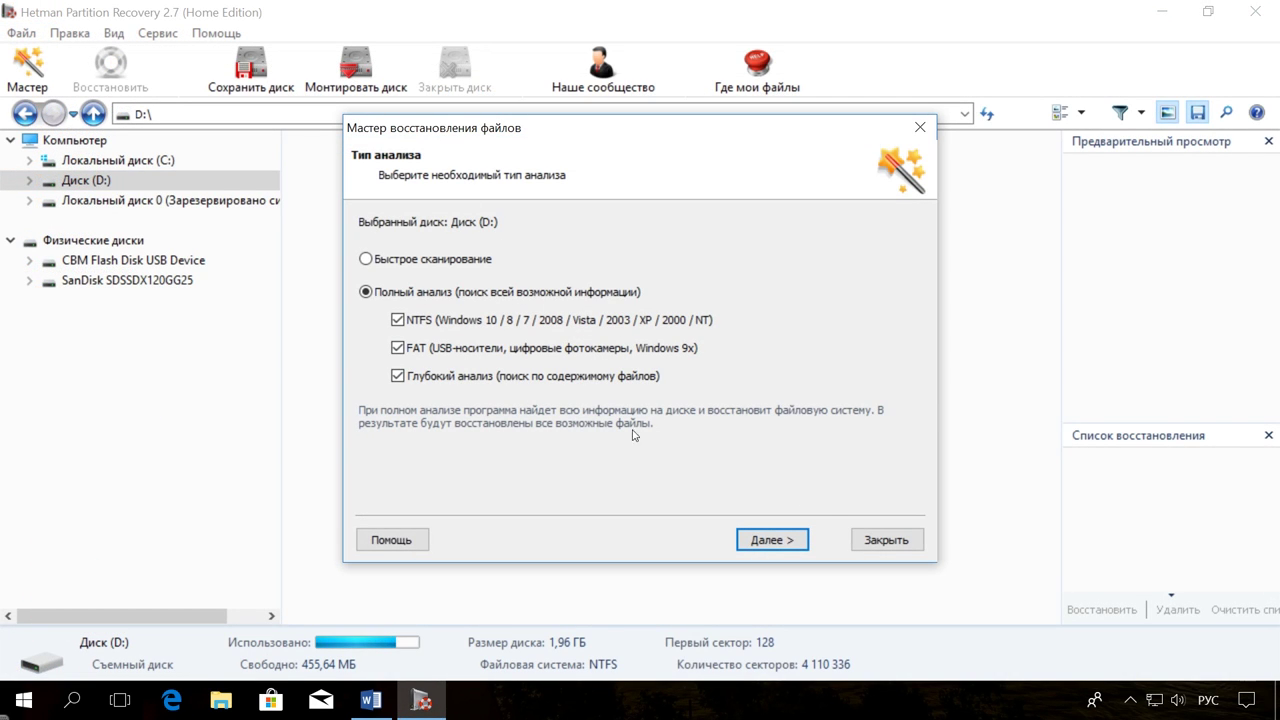
# Run a full analysis of Disk (D:) including NTFS, FAT and deep analysis in Hetman Partition Recovery, and search NTFS раздел 1 for тест.txt.
pyautogui.click(775, 540)
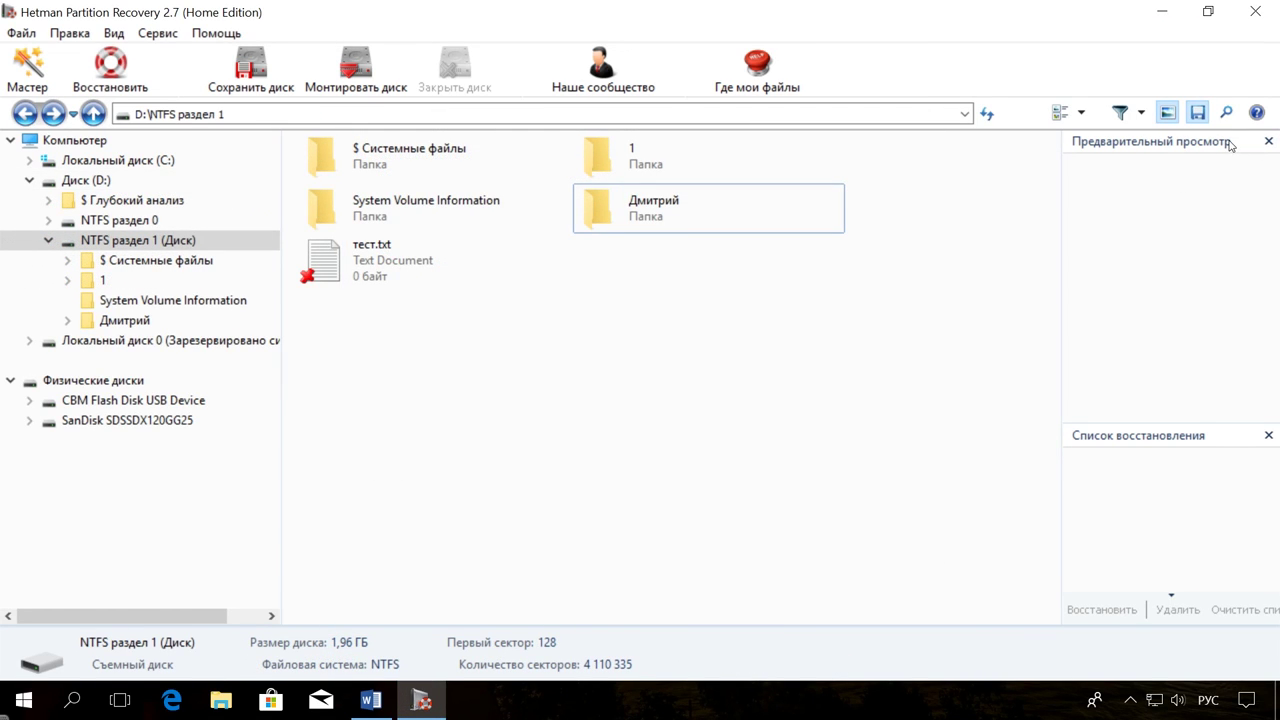
pyautogui.click(1226, 112)
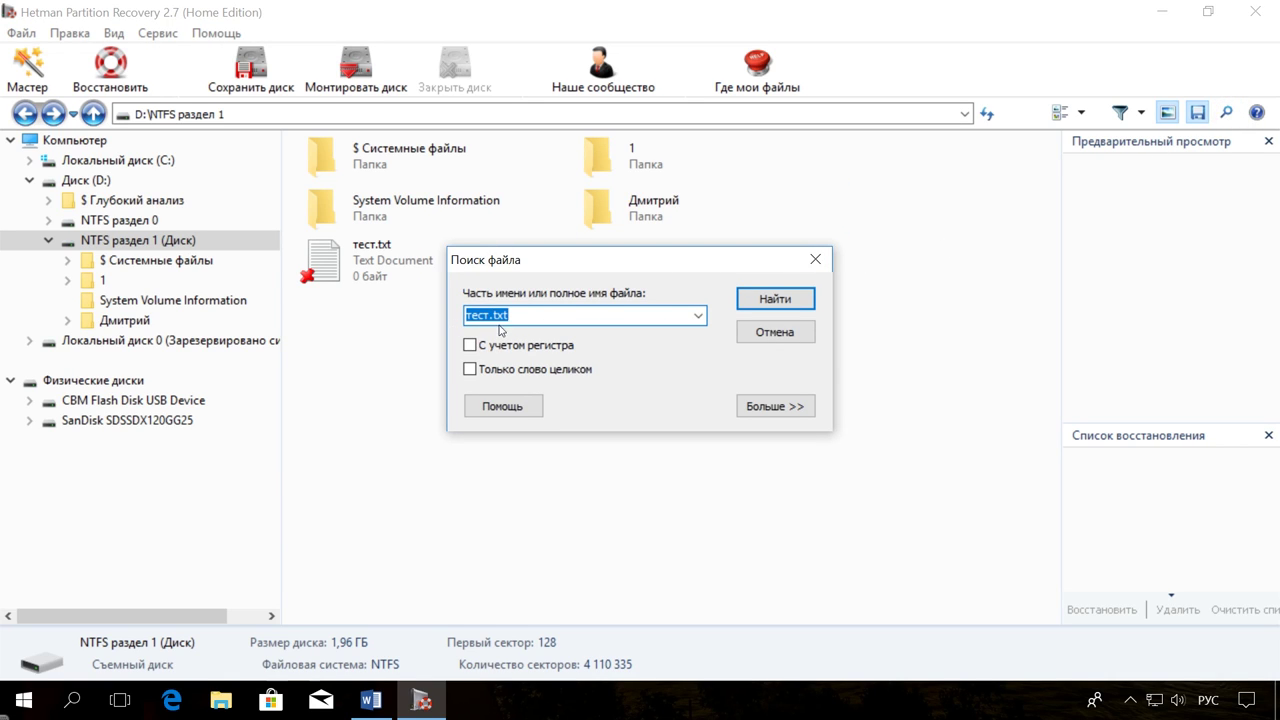
pyautogui.click(774, 298)
pyautogui.click(377, 170)
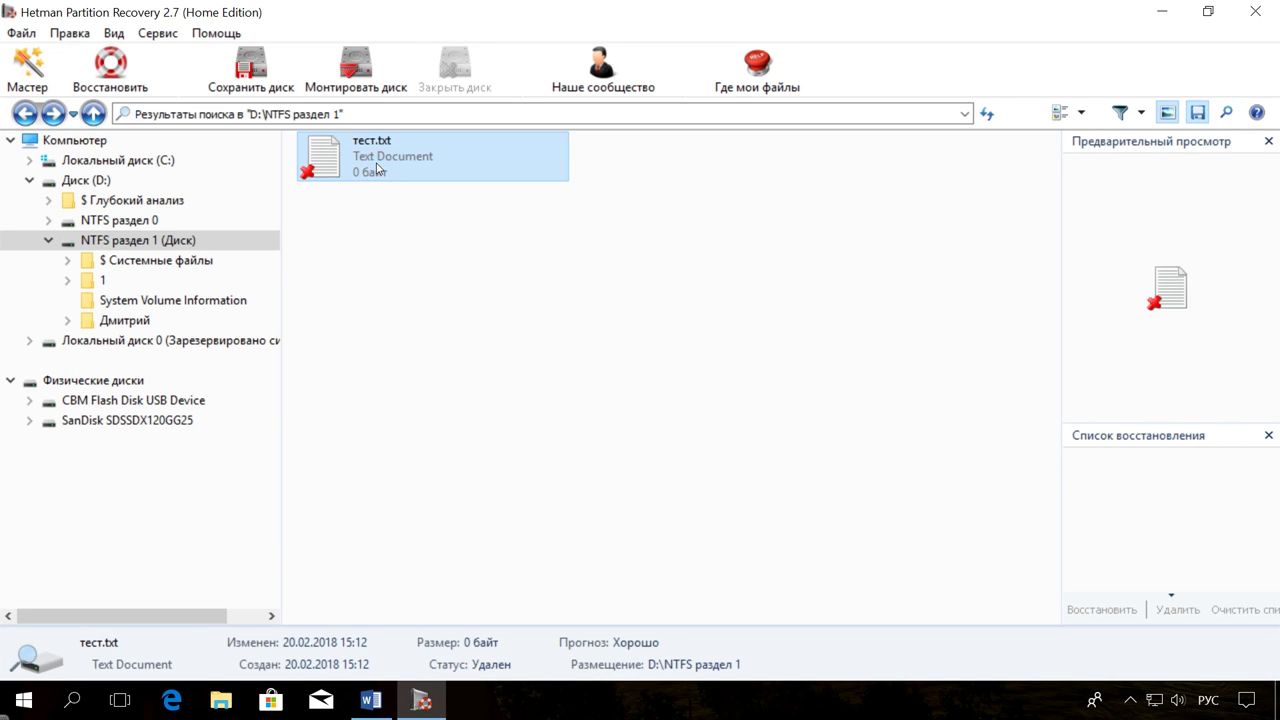
# Recover the deleted file тест.txt using the saving wizard's preset options, finish the wizard and minimize the program window.
pyautogui.rightClick(379, 165)
pyautogui.click(443, 180)
pyautogui.click(772, 540)
pyautogui.click(774, 540)
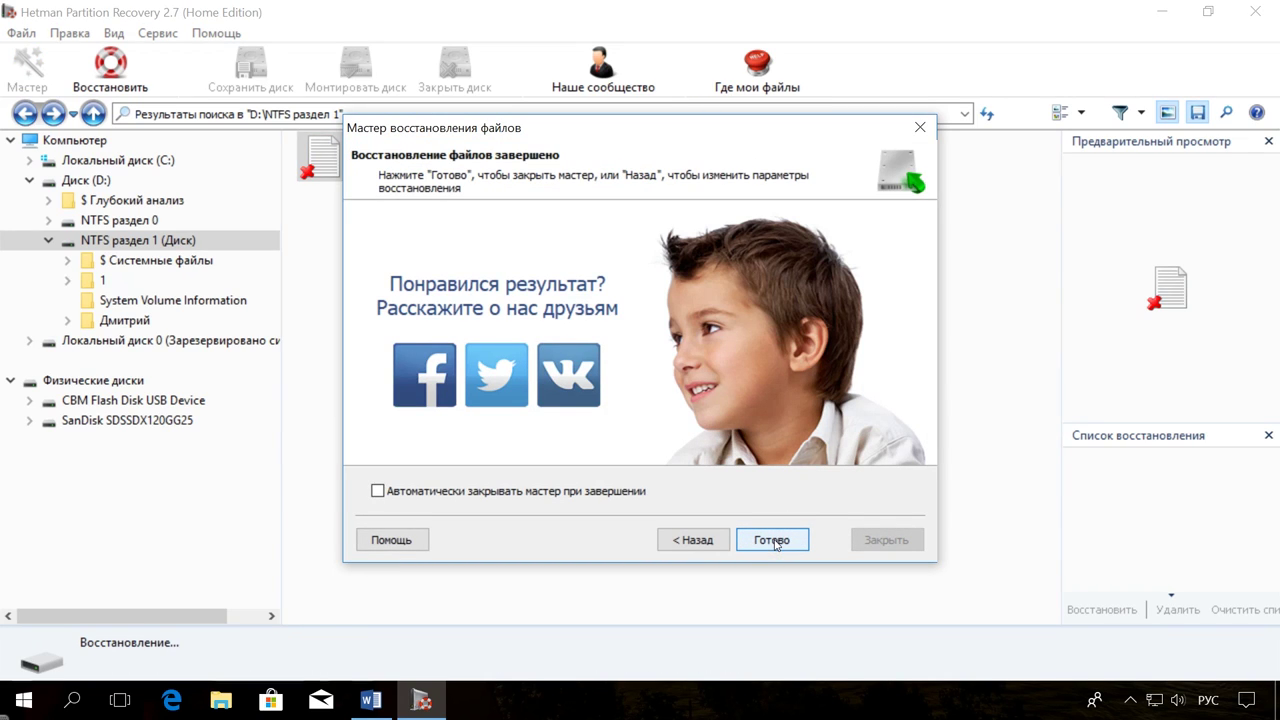
pyautogui.click(772, 541)
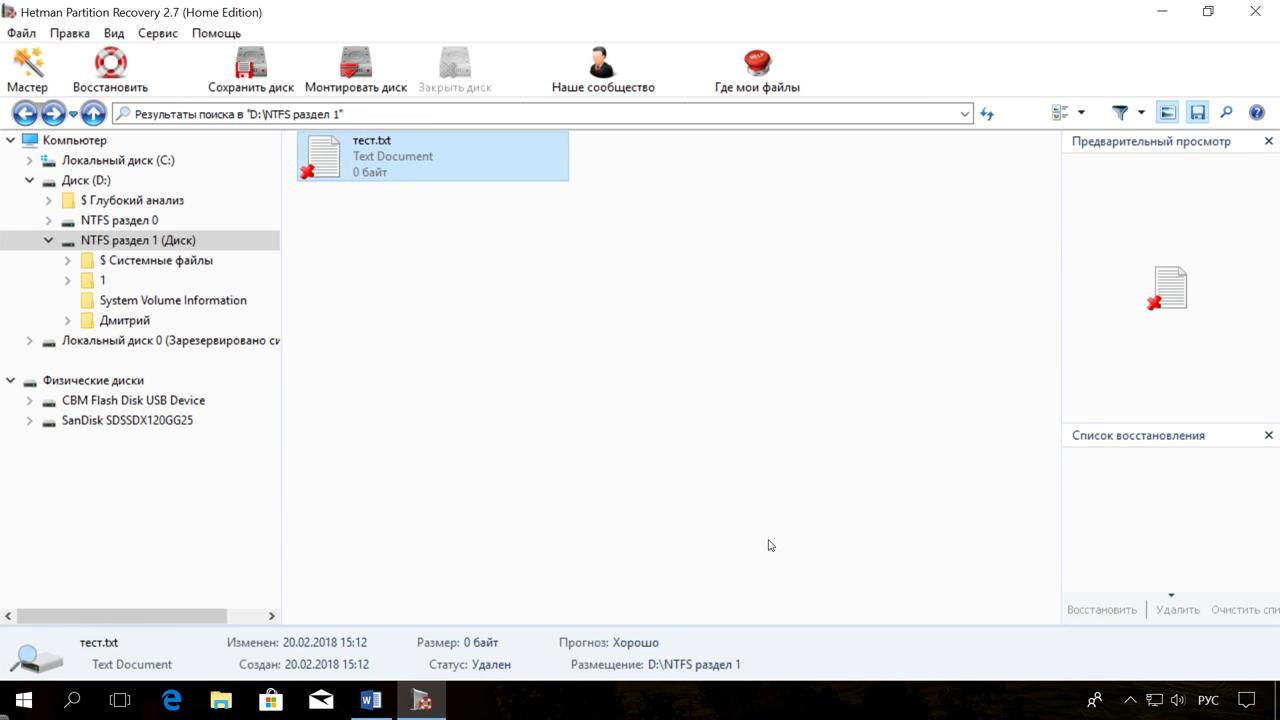
pyautogui.click(1162, 11)
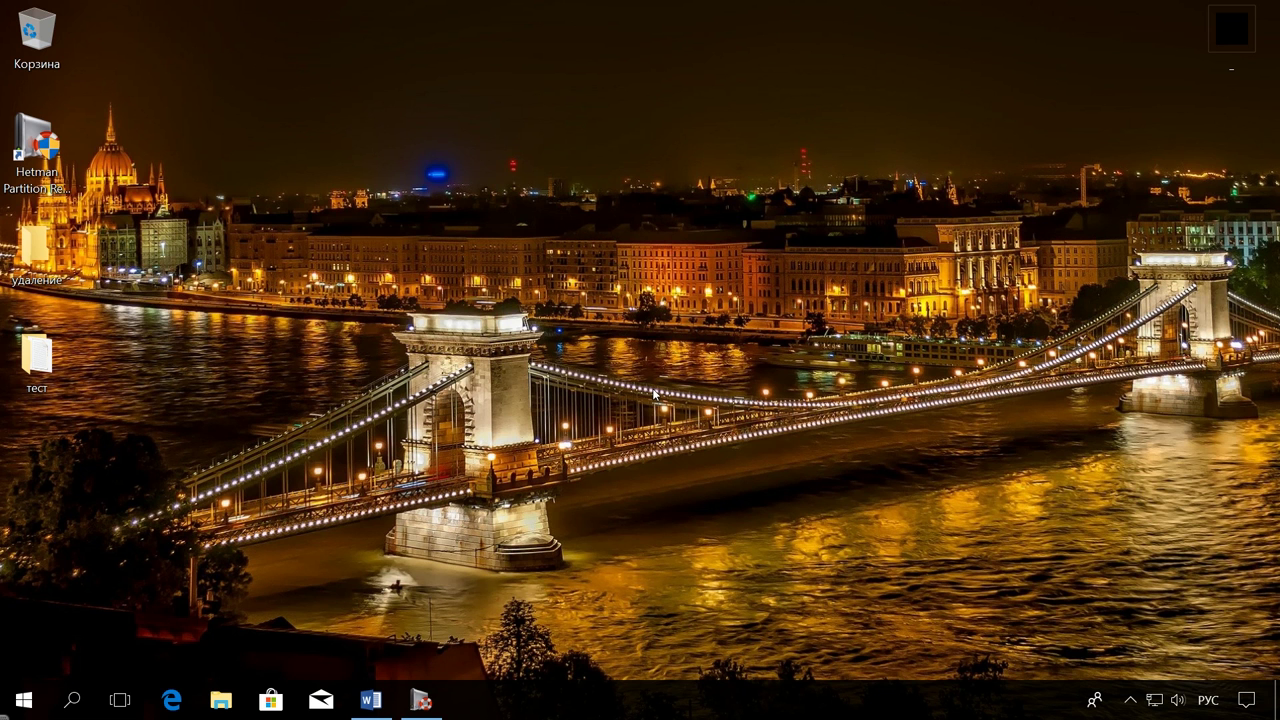